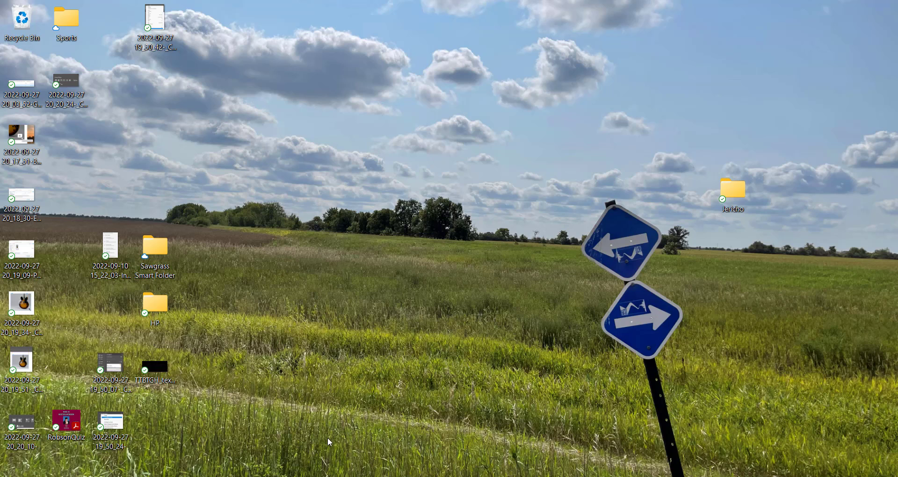
Launch Adobe InDesign 2022 by searching 'inde' in the Windows Start menu.
{"action": "mouse_move", "coordinate": [241, 476]}
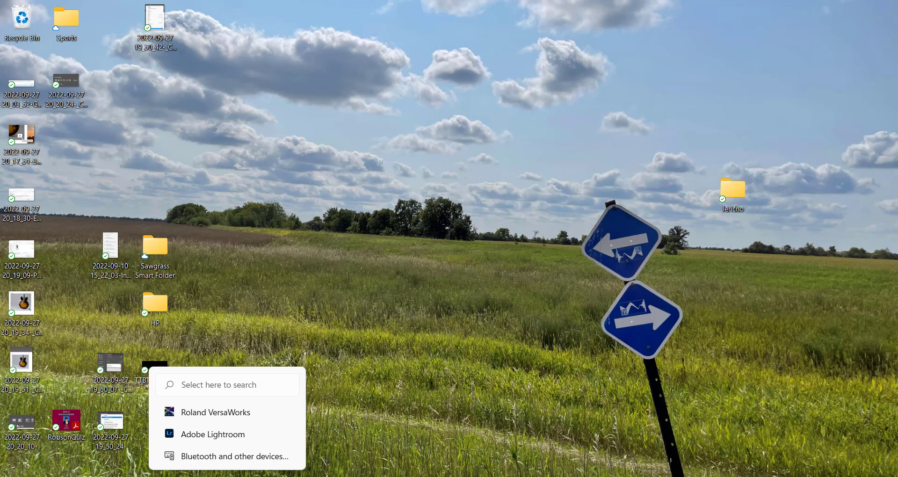
{"action": "key", "text": "super"}
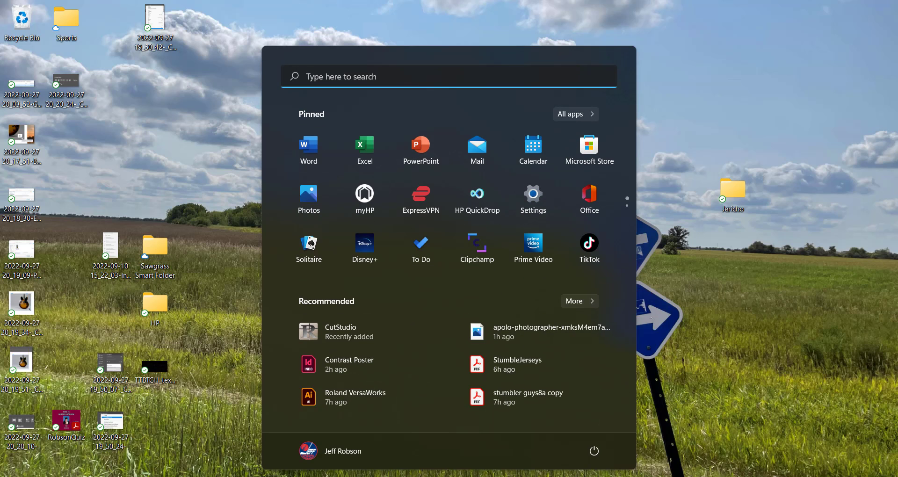
{"action": "left_click", "coordinate": [383, 67]}
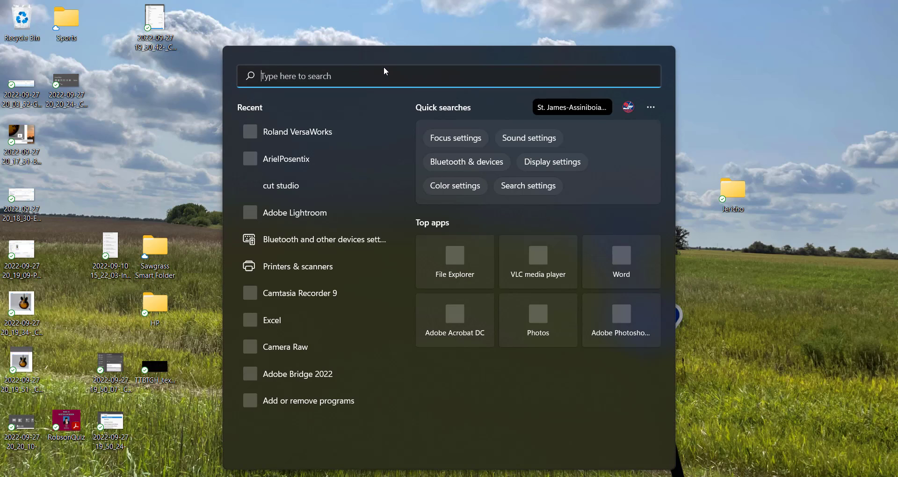
{"action": "type", "text": "inde"}
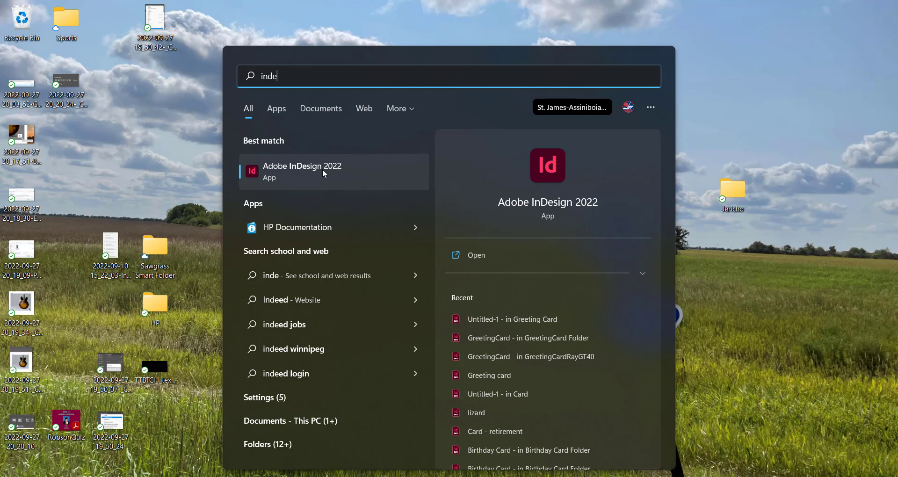
{"action": "left_click", "coordinate": [476, 254]}
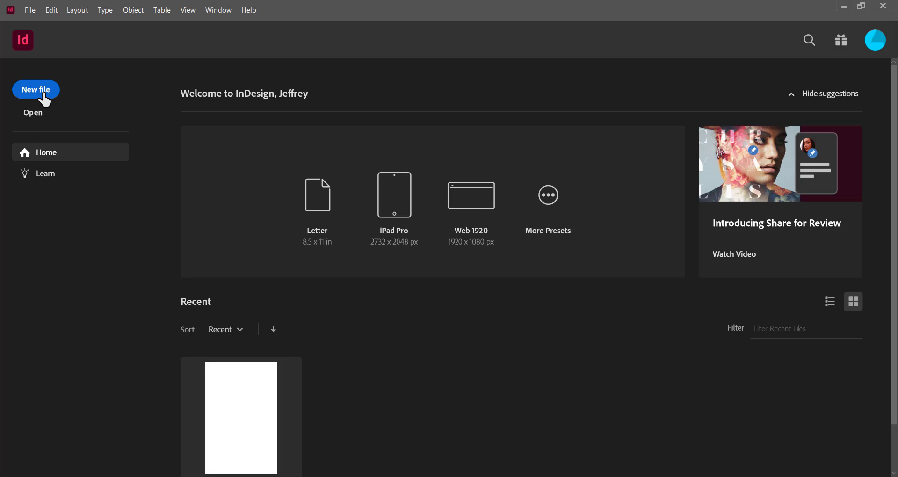
Set up a new document named 'Contrast Poster', 11 × 17 in, portrait, measured in inches.
{"action": "left_click", "coordinate": [45, 100]}
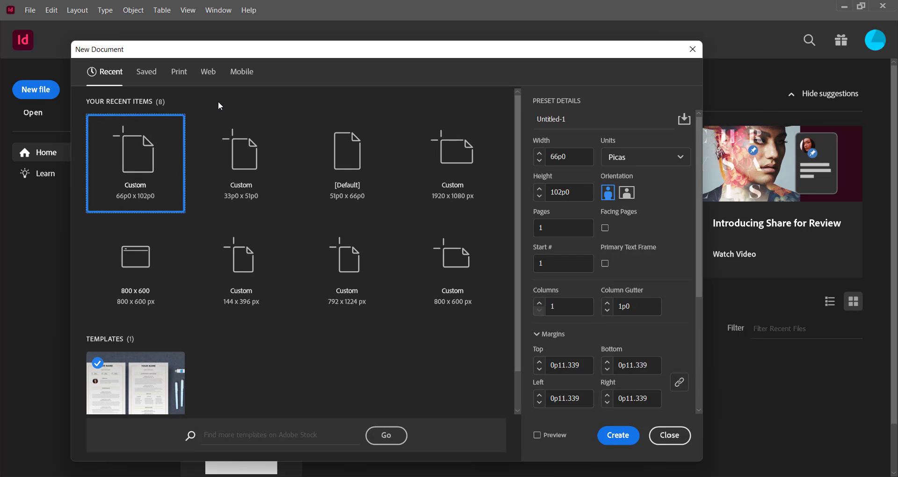
{"action": "left_click", "coordinate": [584, 118]}
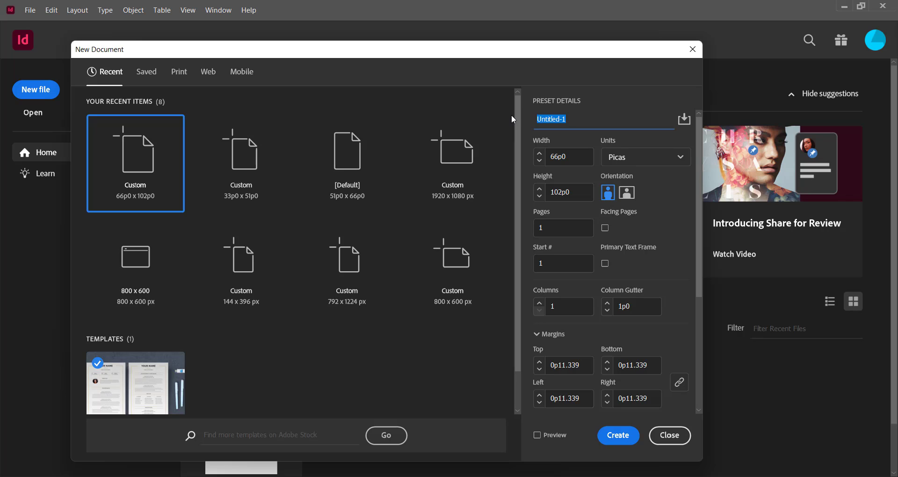
{"action": "type", "text": "Contrast Poster"}
{"action": "left_click", "coordinate": [630, 158]}
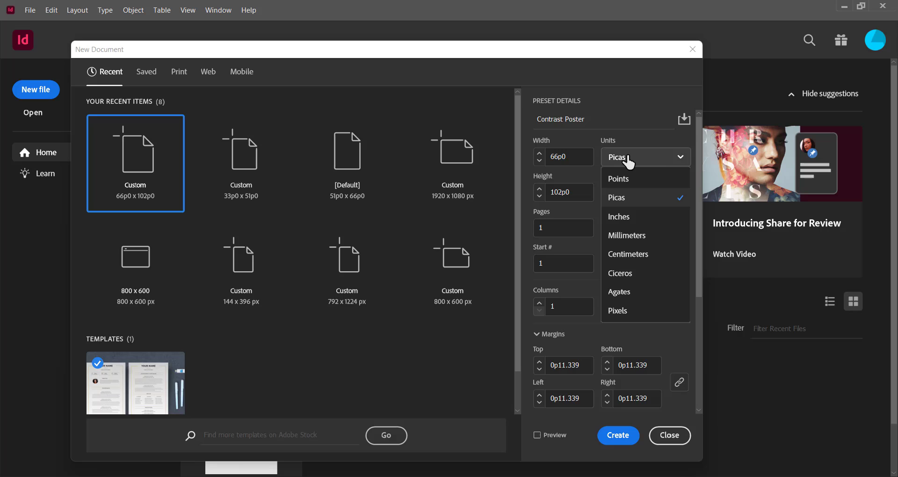
{"action": "left_click", "coordinate": [630, 217]}
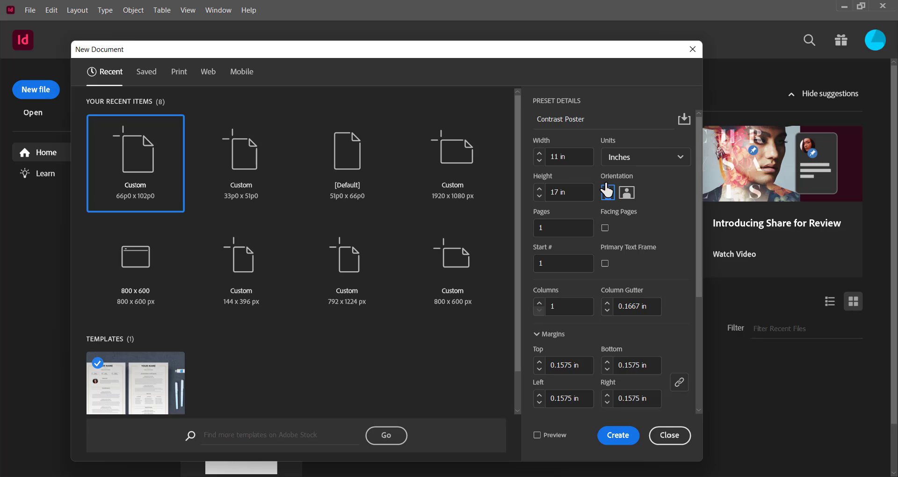
{"action": "left_click", "coordinate": [623, 194]}
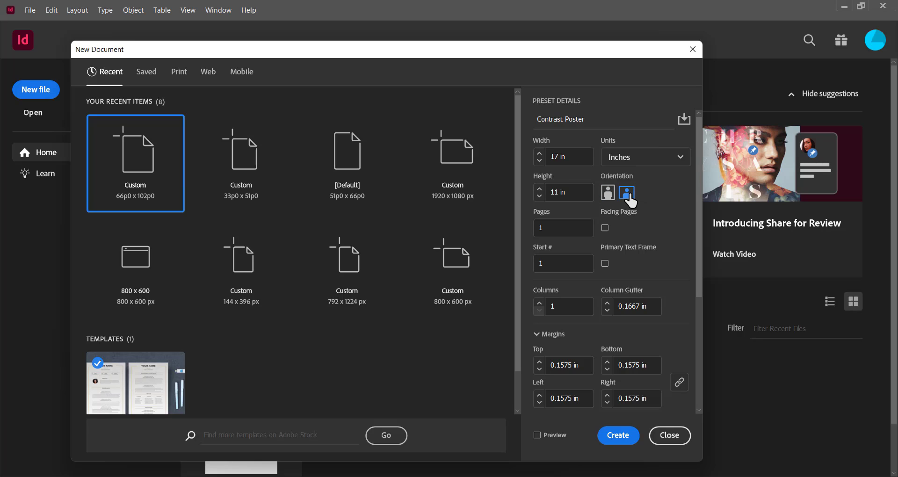
{"action": "left_click", "coordinate": [608, 195]}
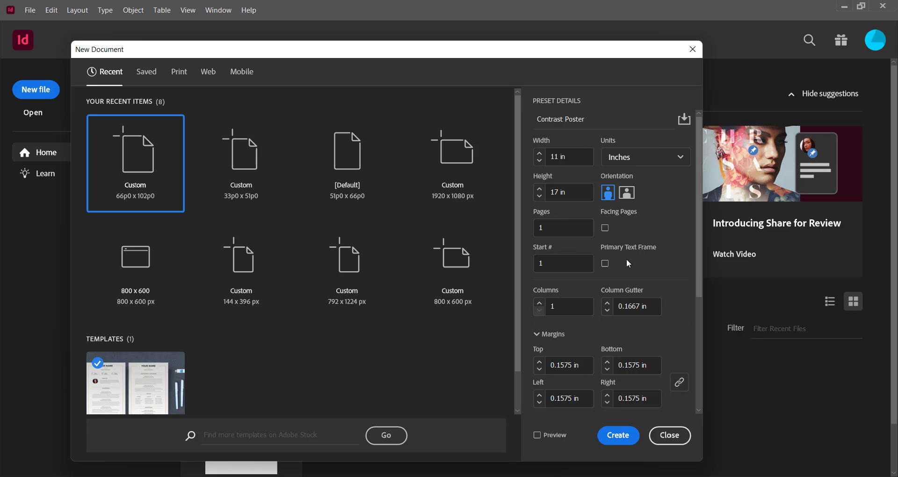
{"action": "scroll", "coordinate": [627, 259], "scroll_direction": "down", "scroll_amount": 4}
{"action": "scroll", "coordinate": [627, 259], "scroll_direction": "up", "scroll_amount": 4}
Create the Contrast Poster document and bring up File > Save As.
{"action": "left_click", "coordinate": [616, 438]}
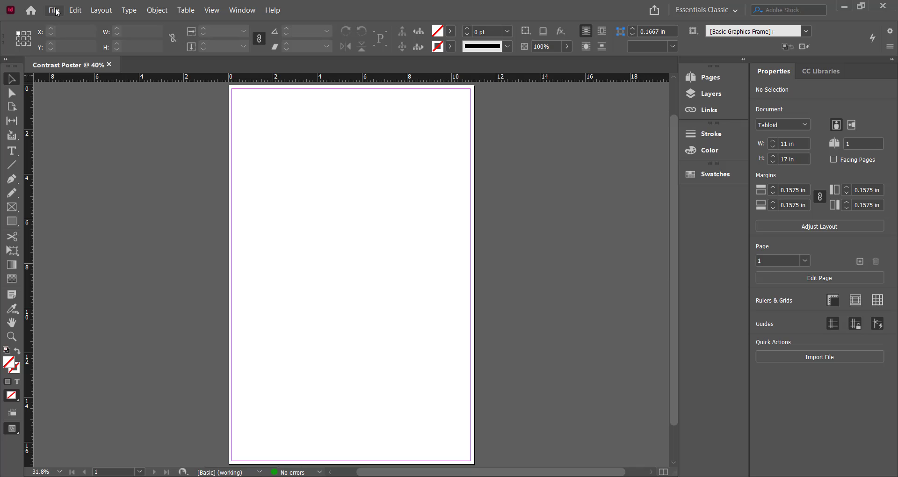
{"action": "left_click", "coordinate": [56, 12]}
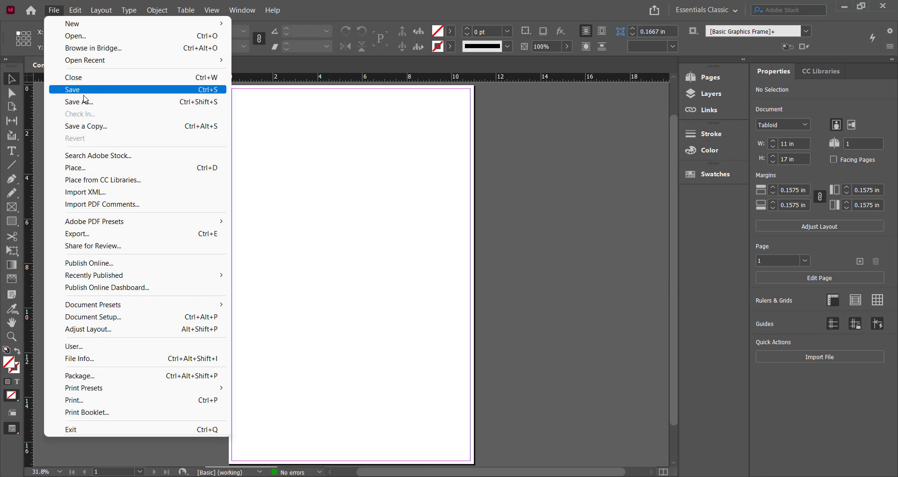
{"action": "left_click", "coordinate": [85, 102]}
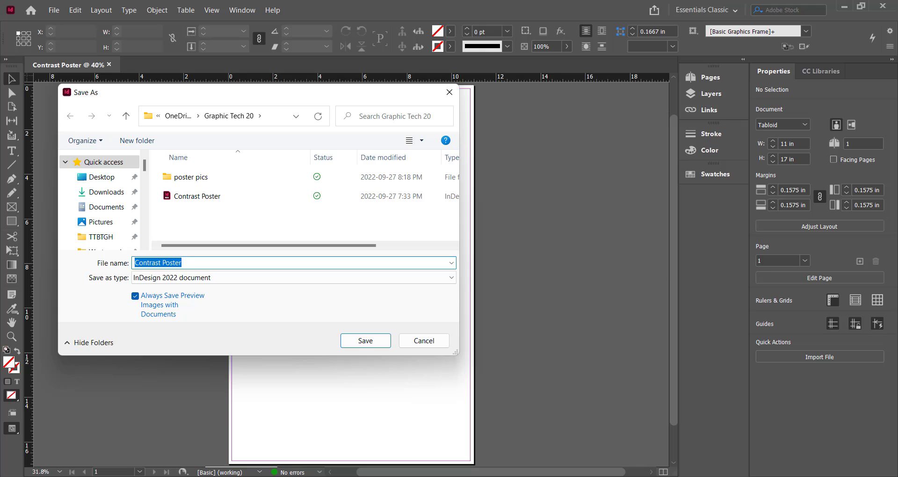
Open the OneDrive folder through Windows search for 'onedrive'.
{"action": "key", "text": "super"}
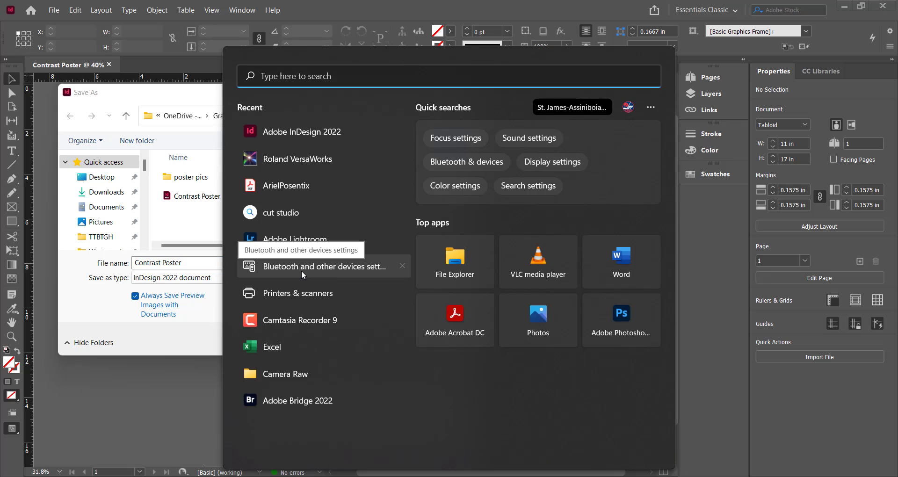
{"action": "type", "text": "onedrive"}
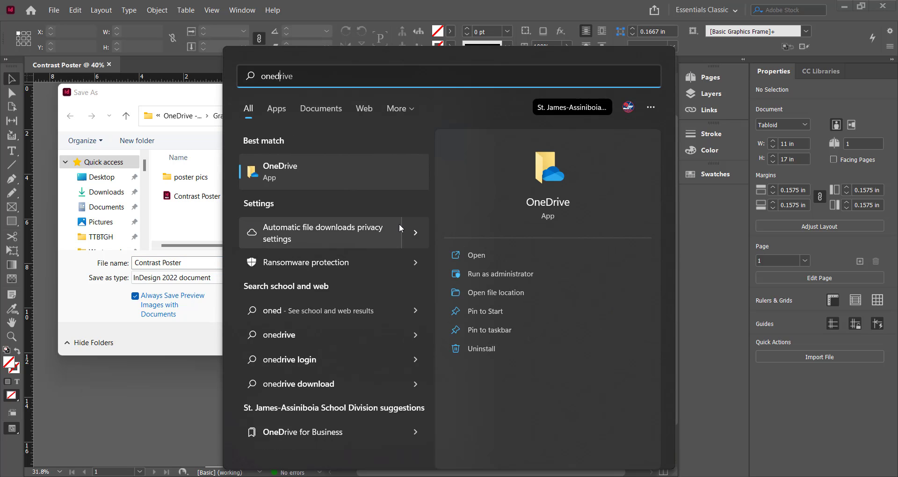
{"action": "left_click", "coordinate": [498, 251]}
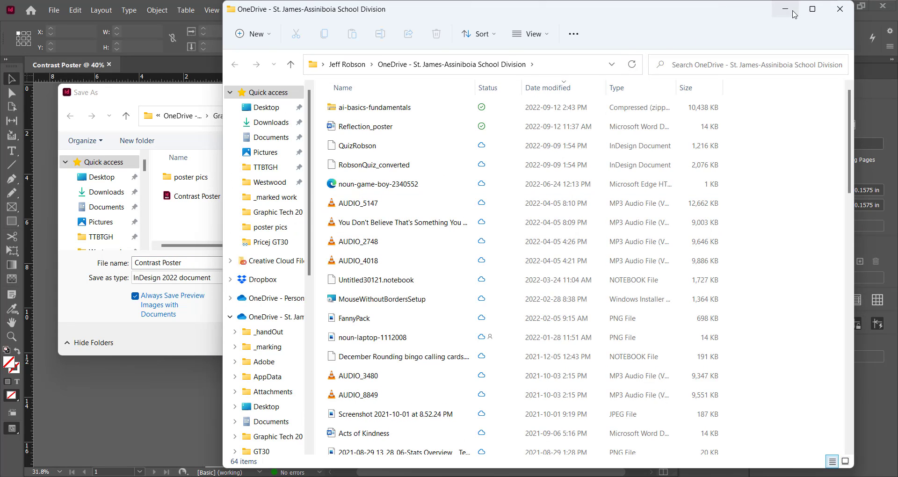
Save the poster over the existing Contrast Poster.indd in OneDrive's Graphic Tech 20 folder.
{"action": "left_click", "coordinate": [785, 9]}
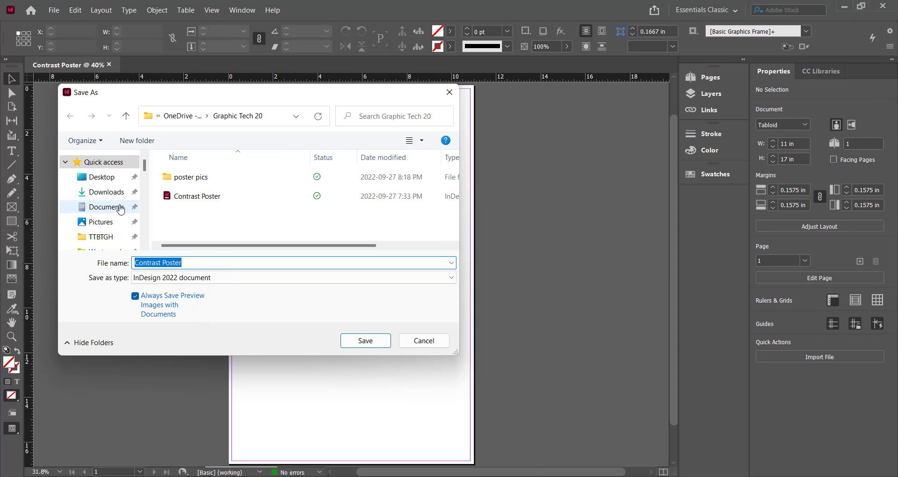
{"action": "scroll", "coordinate": [105, 192], "scroll_direction": "down", "scroll_amount": 5}
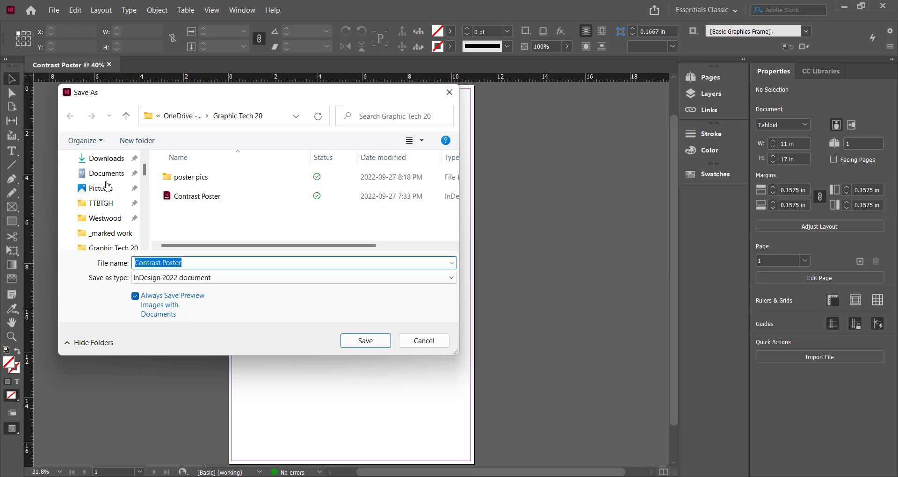
{"action": "scroll", "coordinate": [108, 199], "scroll_direction": "down", "scroll_amount": 3}
{"action": "left_click", "coordinate": [131, 212]}
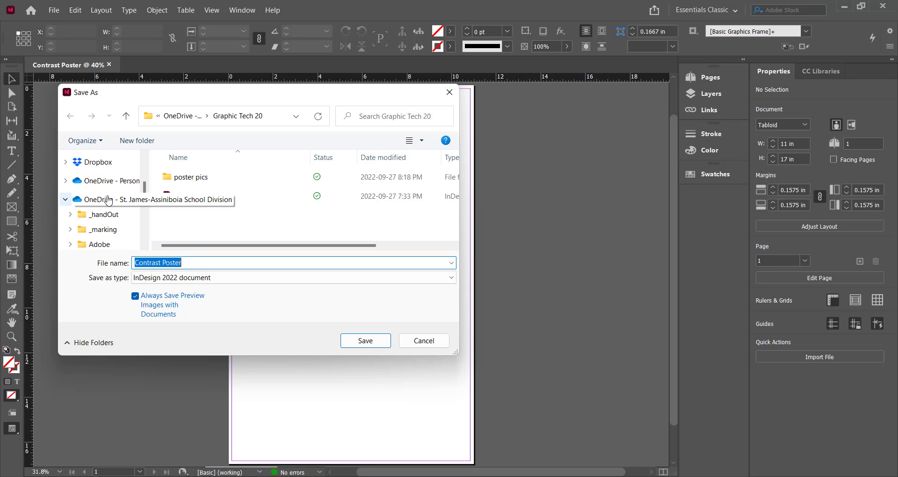
{"action": "scroll", "coordinate": [130, 211], "scroll_direction": "down", "scroll_amount": 5}
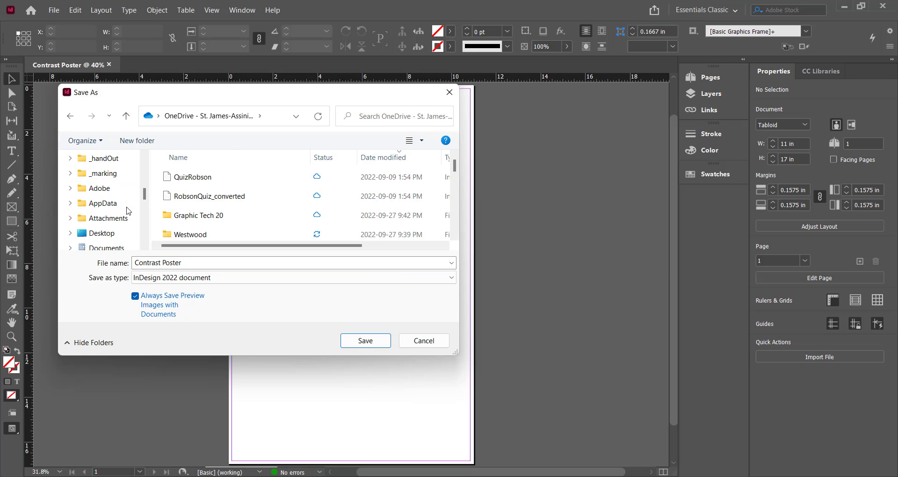
{"action": "left_click", "coordinate": [127, 219]}
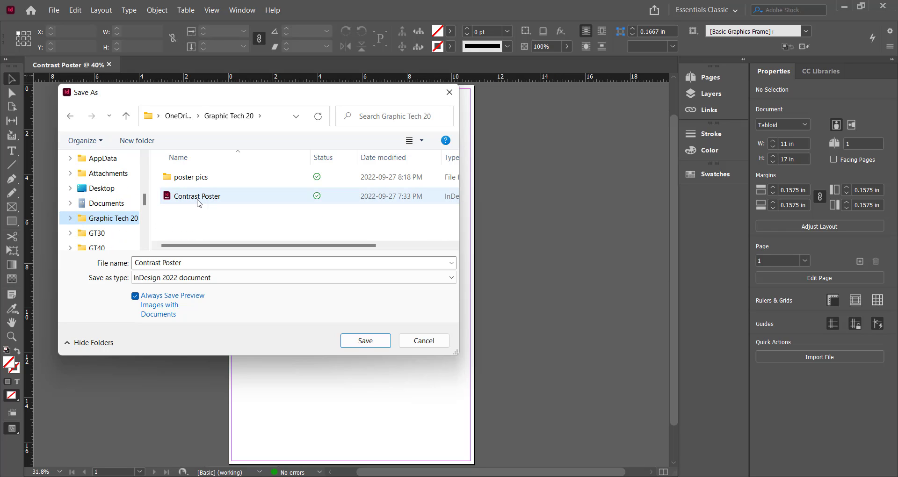
{"action": "left_click", "coordinate": [199, 202]}
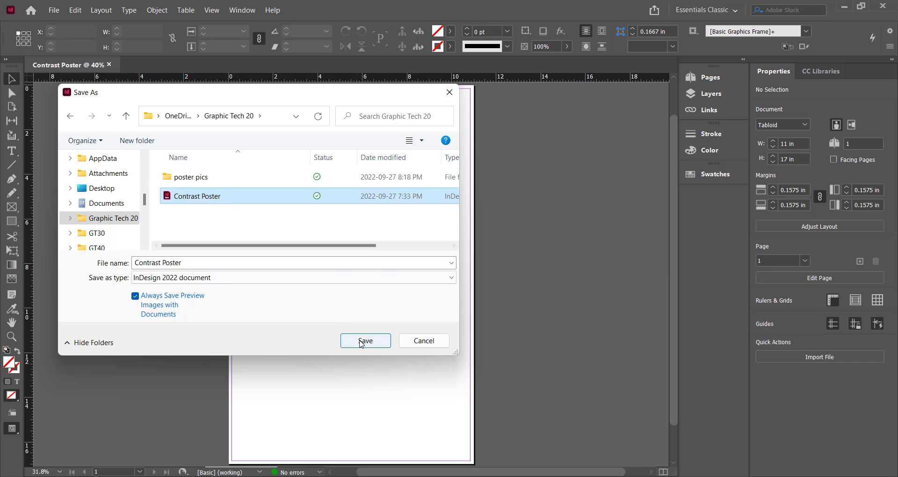
{"action": "left_click", "coordinate": [364, 340]}
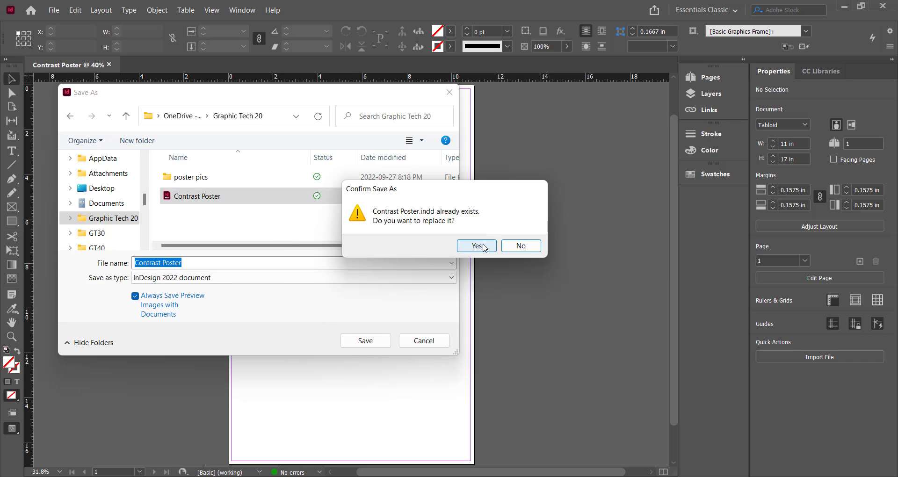
{"action": "left_click", "coordinate": [484, 246]}
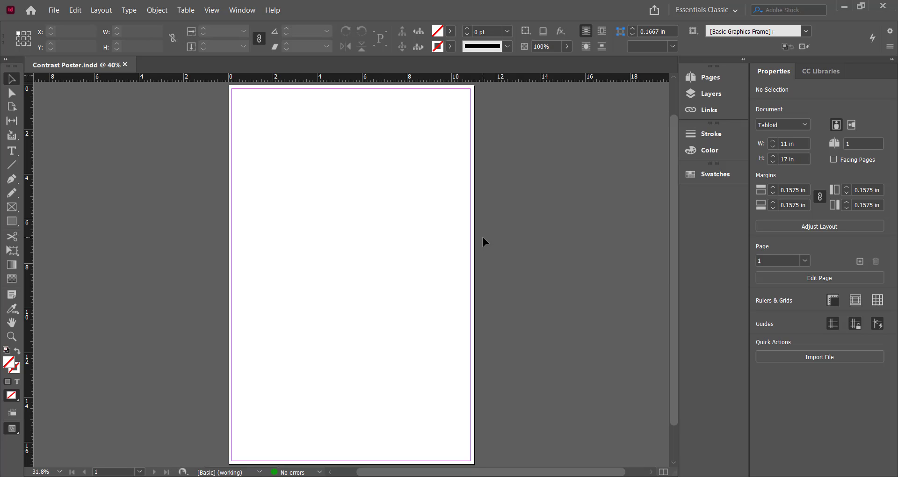
Switch the workspace to Essentials Classic and reset its layout.
{"action": "left_click", "coordinate": [695, 15]}
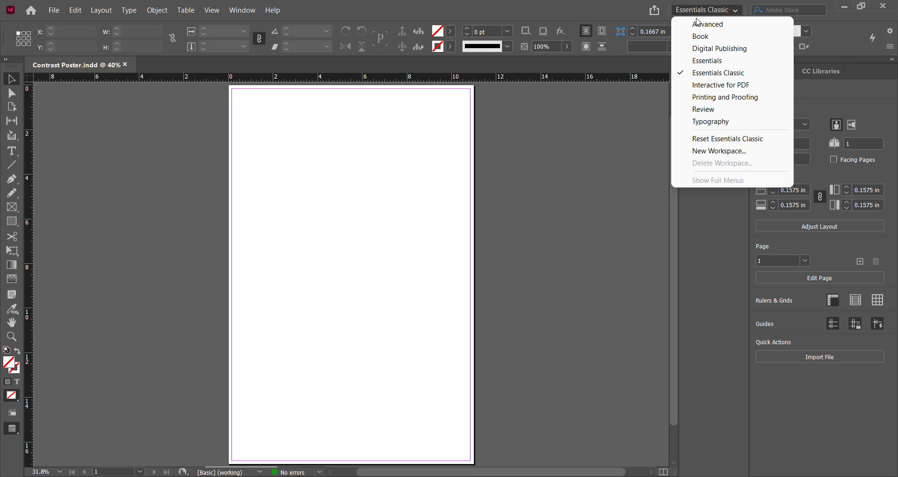
{"action": "left_click", "coordinate": [710, 59]}
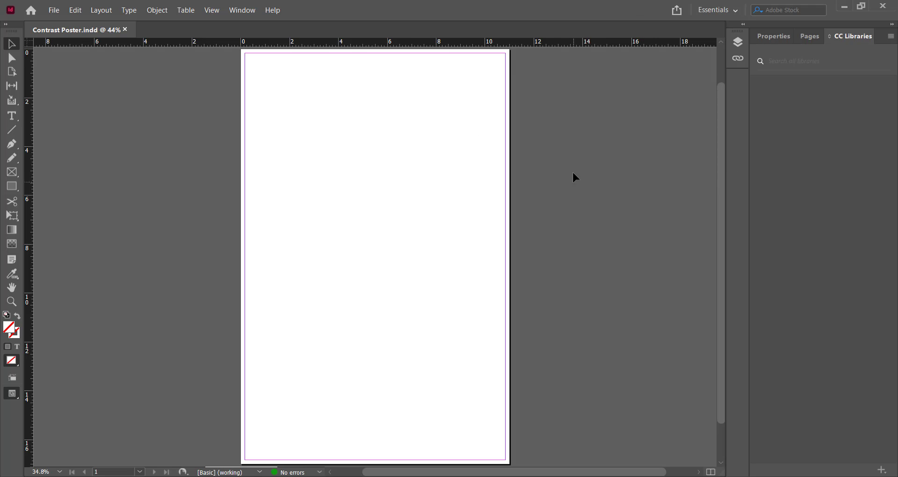
{"action": "left_click", "coordinate": [714, 10]}
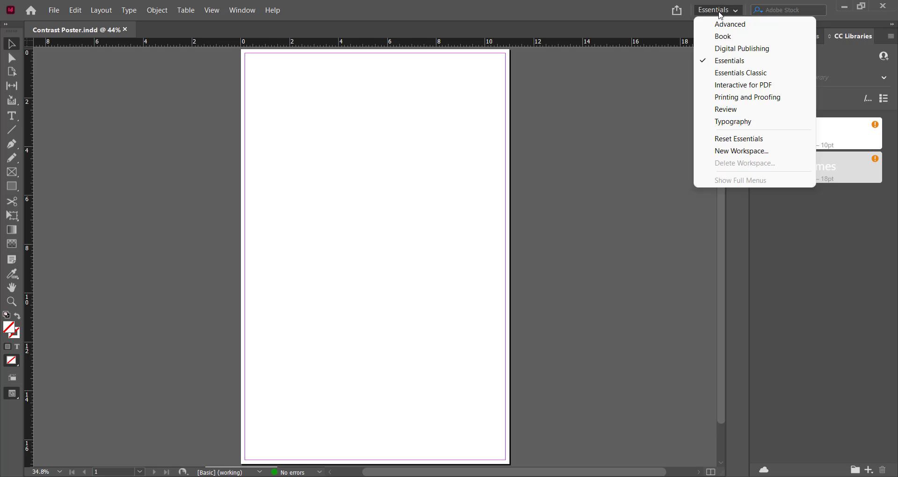
{"action": "left_click", "coordinate": [722, 73]}
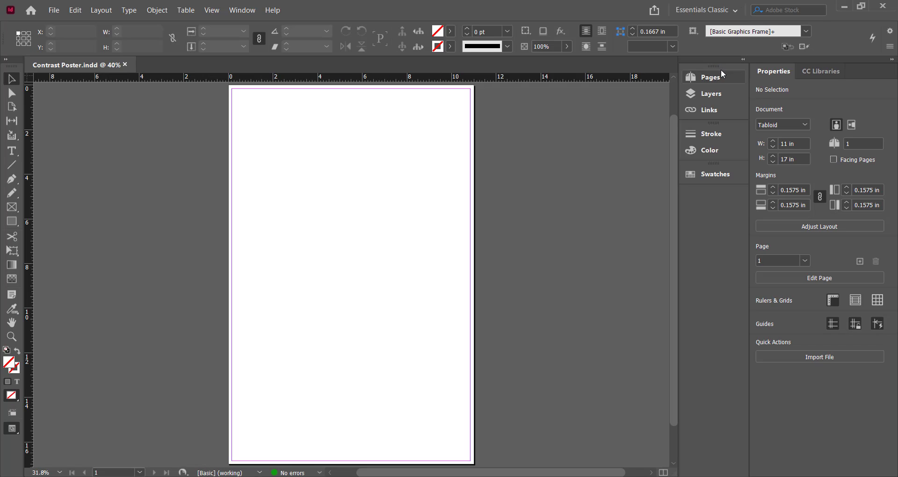
{"action": "left_click", "coordinate": [731, 10]}
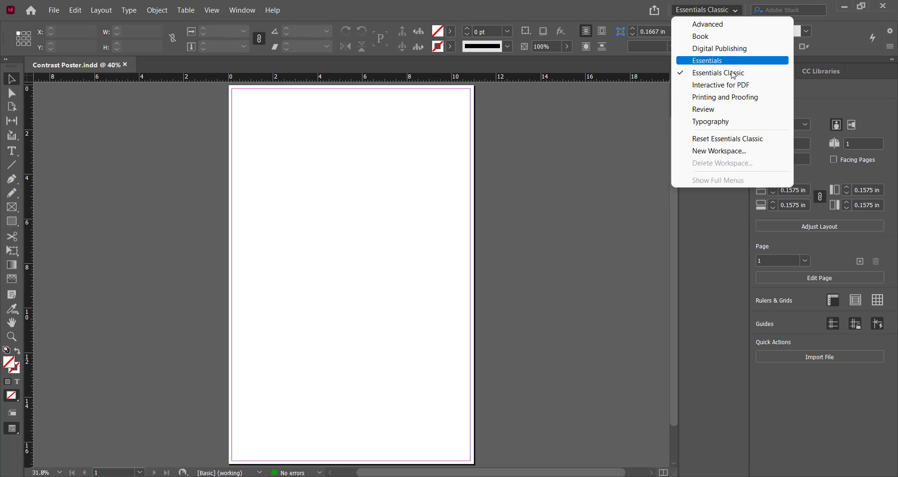
{"action": "left_click", "coordinate": [736, 138]}
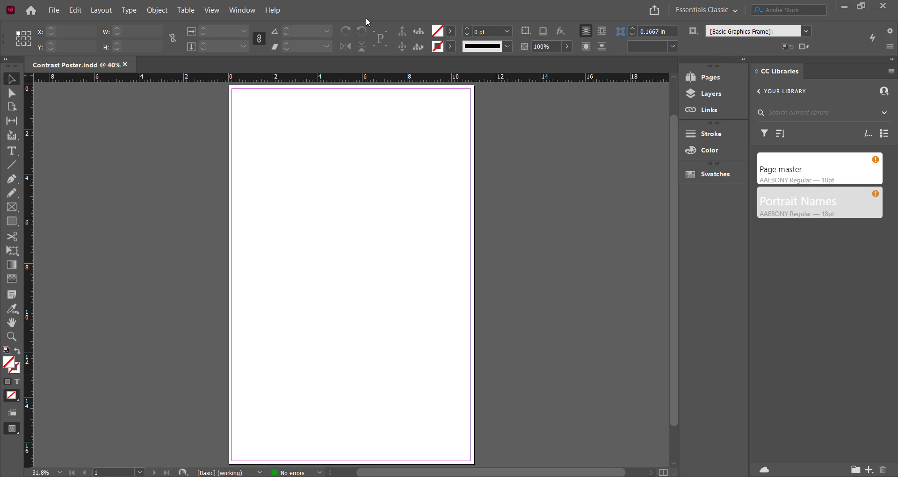
Show the Properties panel from the Window menu.
{"action": "left_click", "coordinate": [239, 15]}
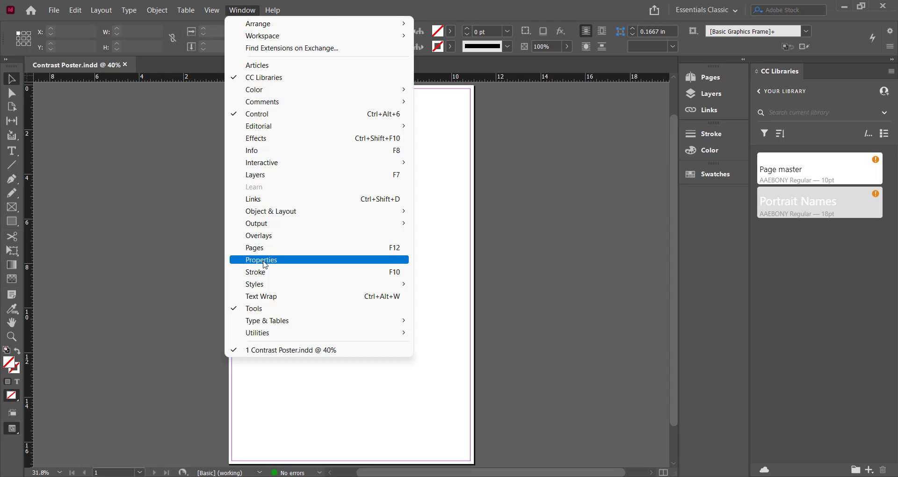
{"action": "left_click", "coordinate": [264, 260]}
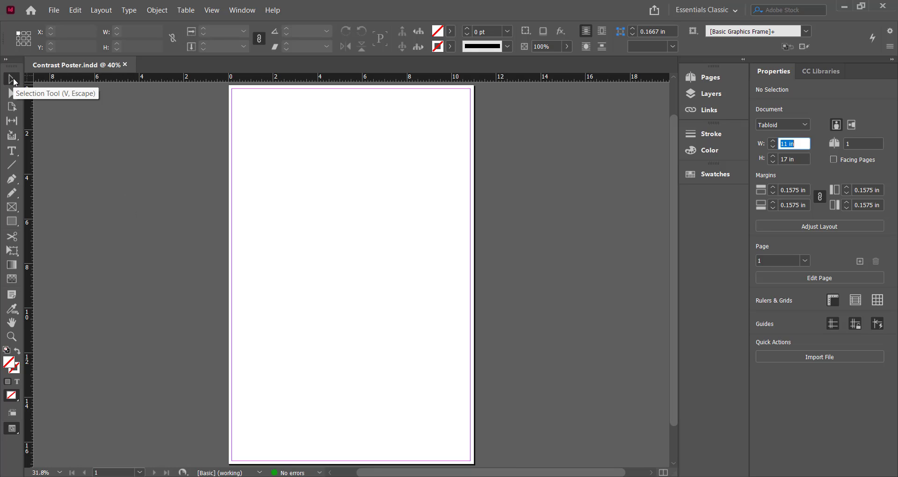
Draw a roughly 6.66 × 6.09 in rectangle graphics frame in the page's upper left.
{"action": "left_click", "coordinate": [14, 212]}
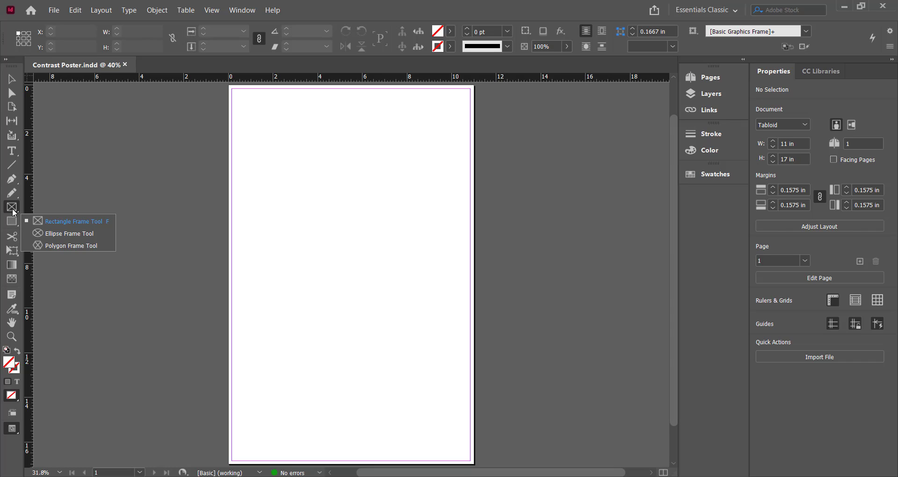
{"action": "left_click", "coordinate": [13, 213]}
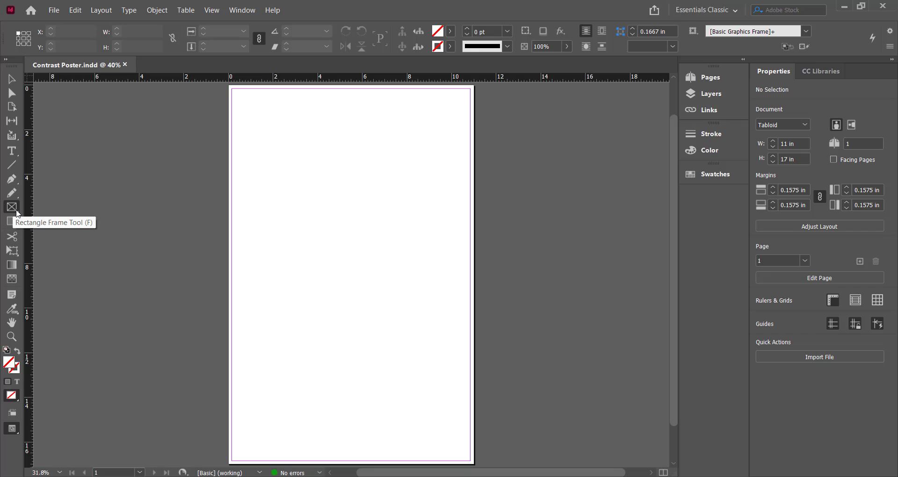
{"action": "left_click", "coordinate": [16, 211]}
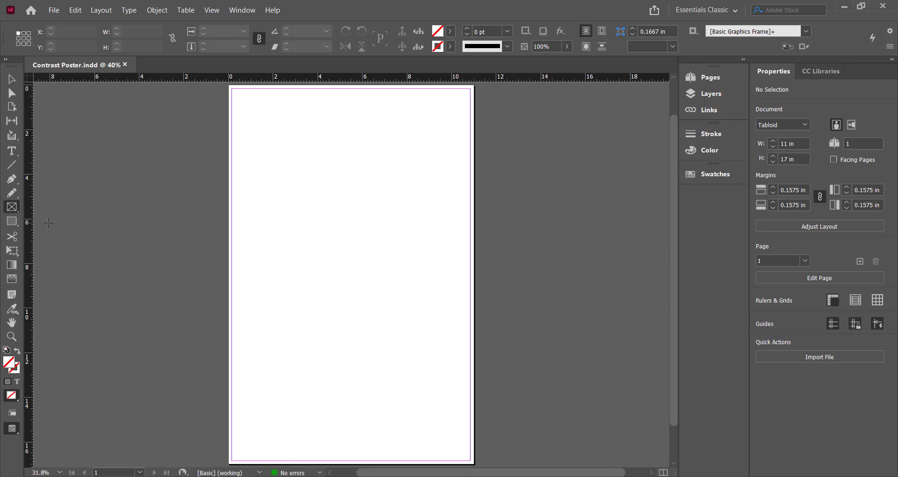
{"action": "left_click_drag", "start_coordinate": [264, 122], "coordinate": [413, 258]}
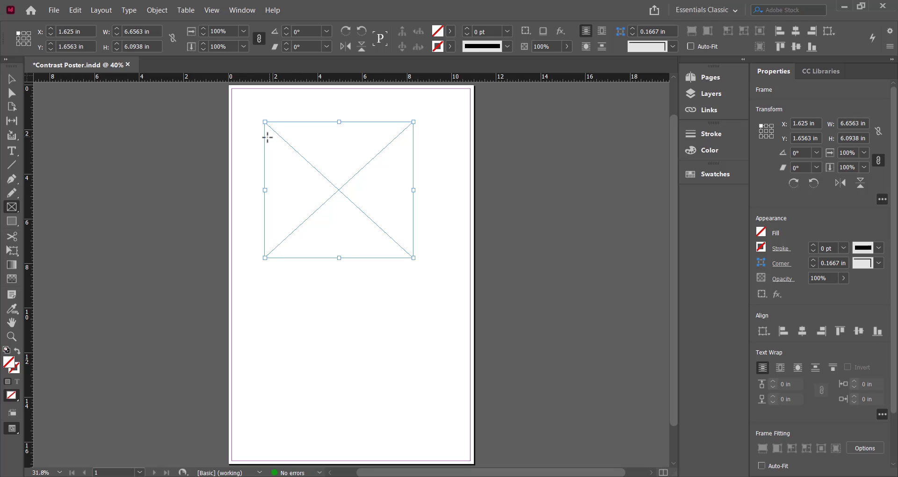
Fill the frame with magenta (C=0 M=100 Y=0 K=0) and give it a 9 pt black stroke.
{"action": "left_click", "coordinate": [761, 232]}
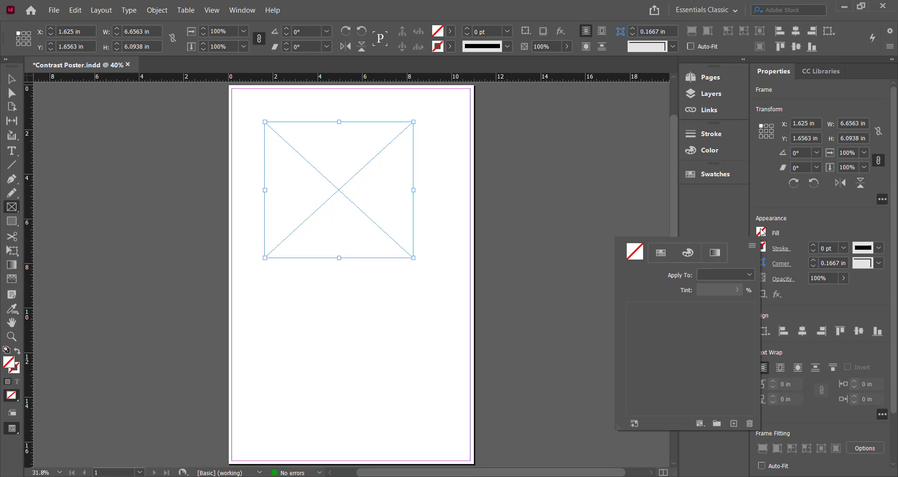
{"action": "left_click", "coordinate": [670, 372]}
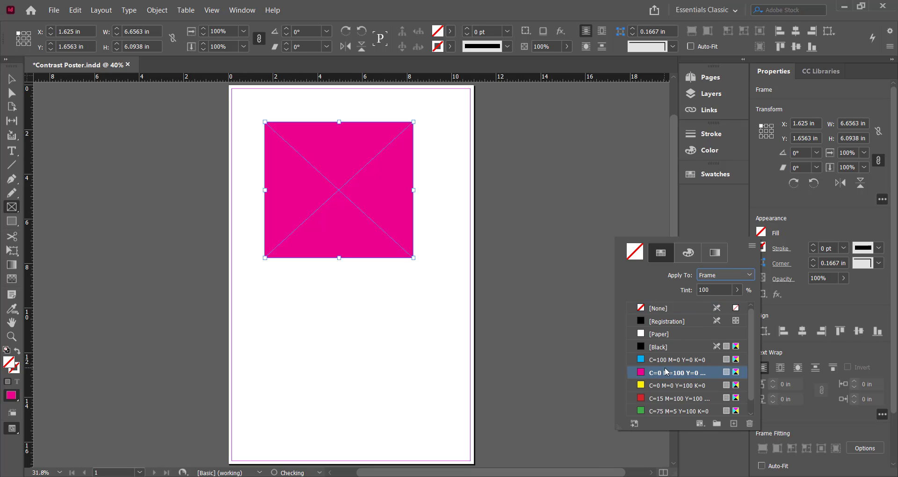
{"action": "left_click", "coordinate": [776, 246]}
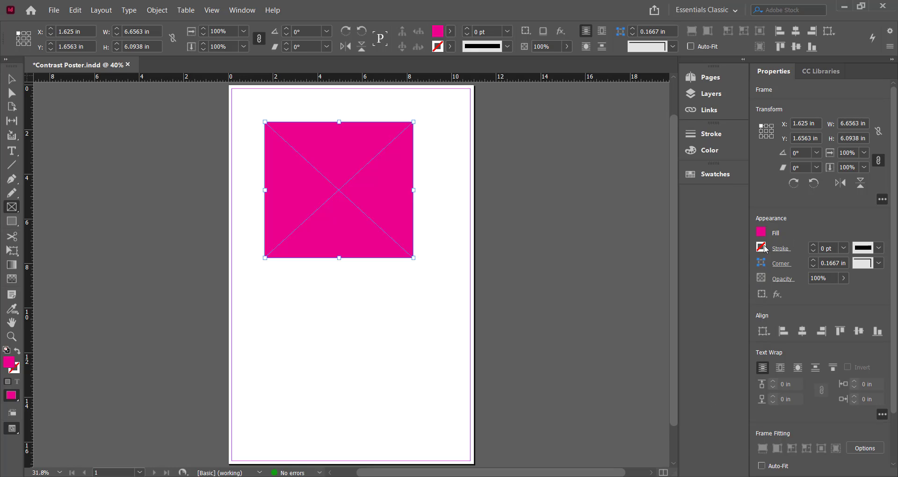
{"action": "left_click", "coordinate": [762, 246]}
{"action": "left_click", "coordinate": [667, 362]}
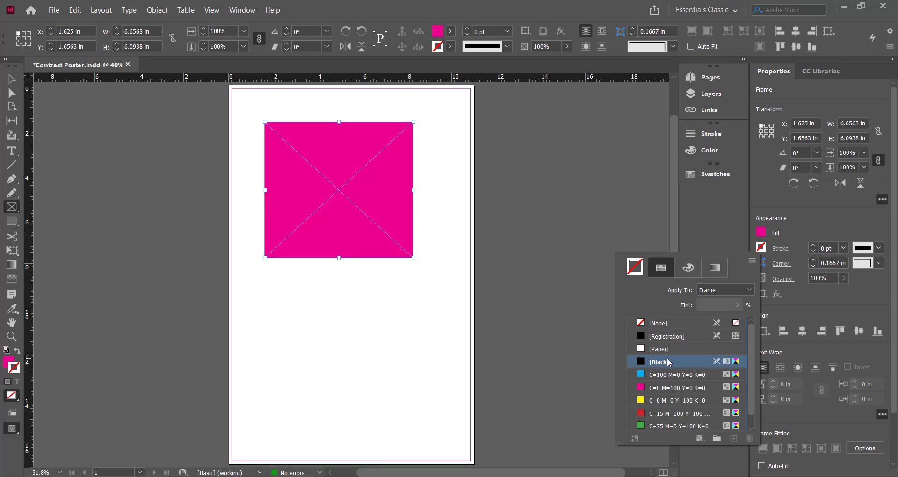
{"action": "left_click", "coordinate": [817, 248]}
{"action": "left_click", "coordinate": [814, 245]}
{"action": "left_click", "coordinate": [813, 245]}
{"action": "left_click", "coordinate": [814, 245]}
{"action": "left_click", "coordinate": [813, 245]}
{"action": "left_click", "coordinate": [813, 245]}
{"action": "left_click", "coordinate": [814, 245]}
{"action": "left_click", "coordinate": [814, 245]}
{"action": "left_click", "coordinate": [813, 245]}
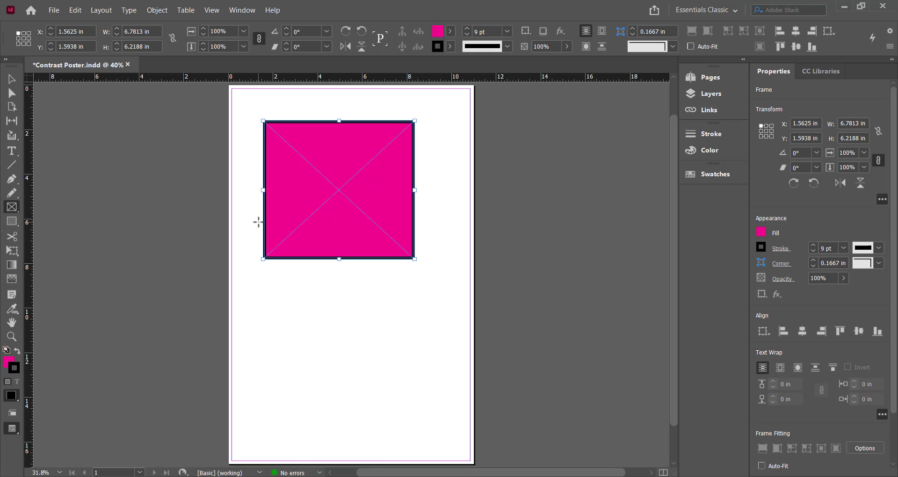
Choose a command from the File menu, then cancel the rectangle size dialog that appears.
{"action": "left_click", "coordinate": [57, 14]}
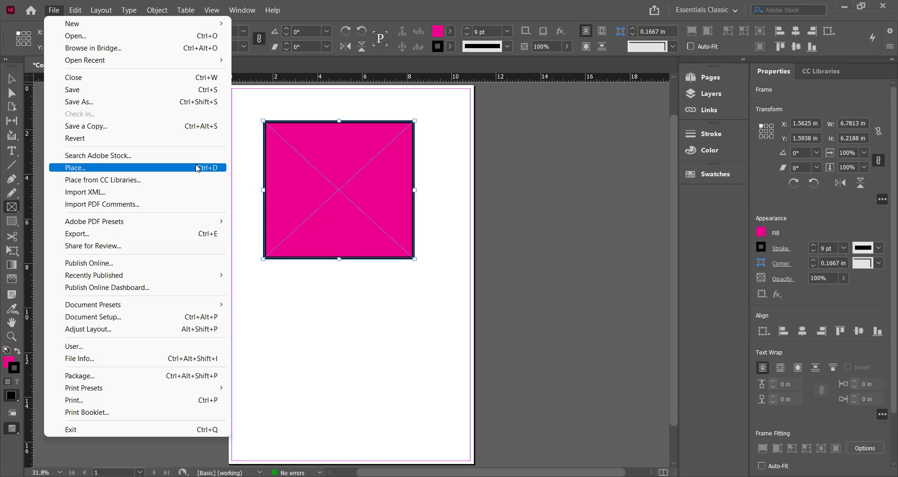
{"action": "left_click", "coordinate": [275, 110]}
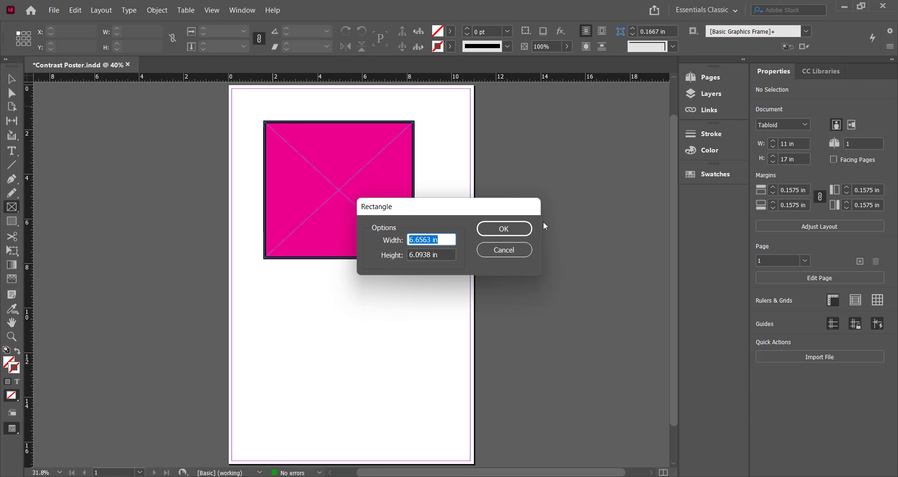
{"action": "left_click", "coordinate": [508, 249]}
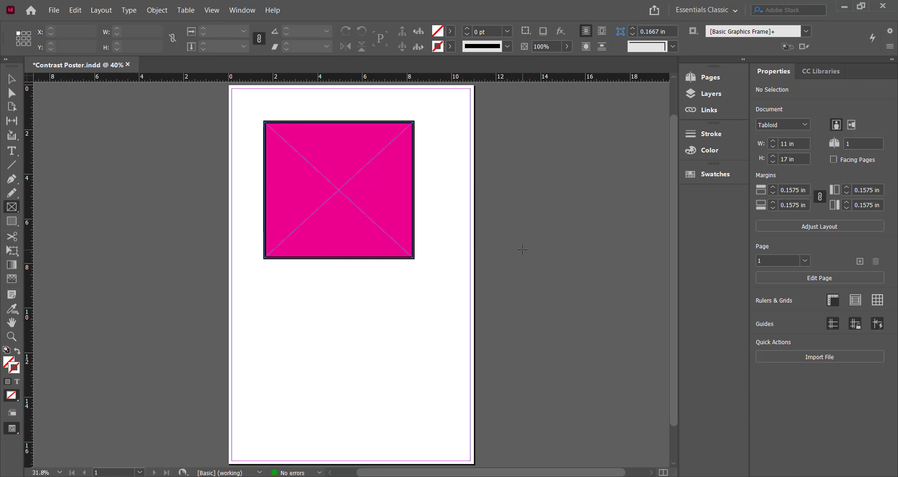
Switch to the browser and go to the Unsplash home page, briefly checking the Noun Project tab.
{"action": "key", "text": "alt+Tab"}
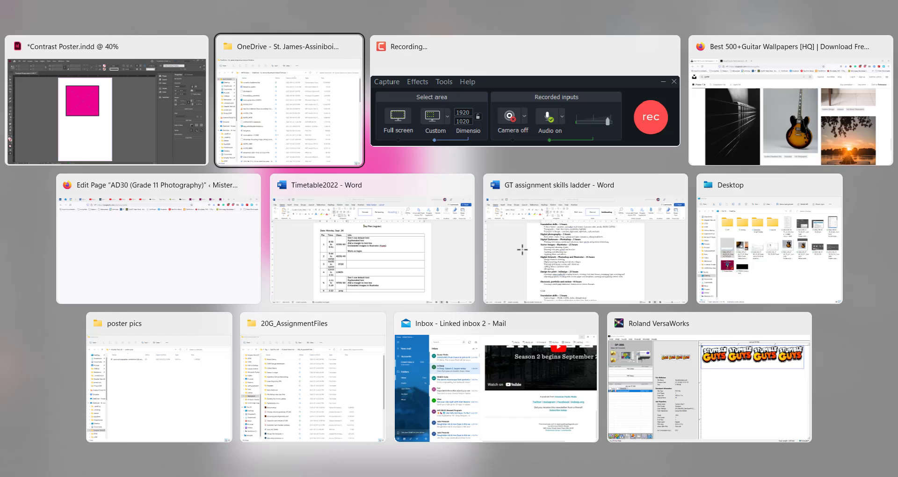
{"action": "key", "text": "alt+Tab"}
{"action": "key", "text": "alt+Tab"}
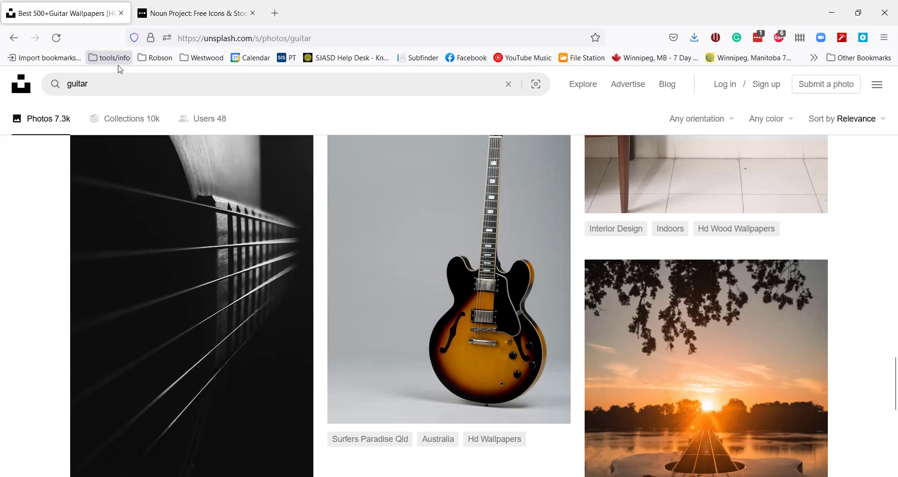
{"action": "left_click", "coordinate": [20, 90]}
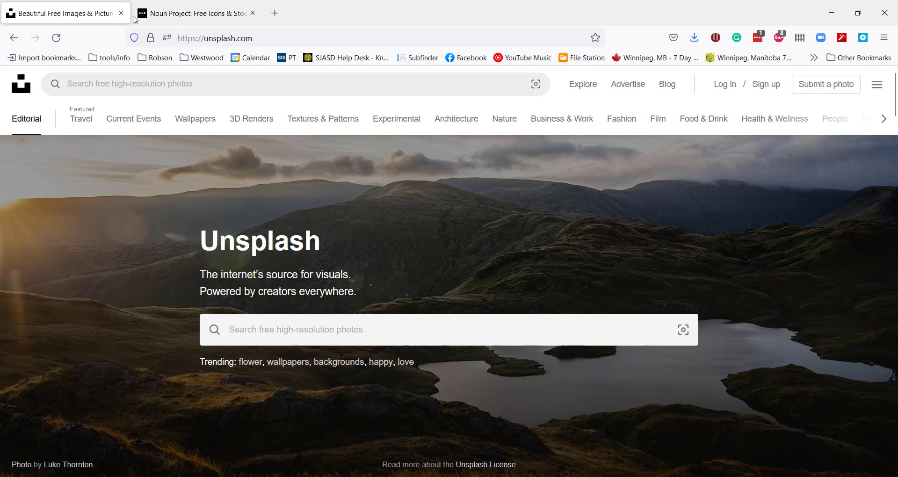
{"action": "left_click", "coordinate": [175, 10]}
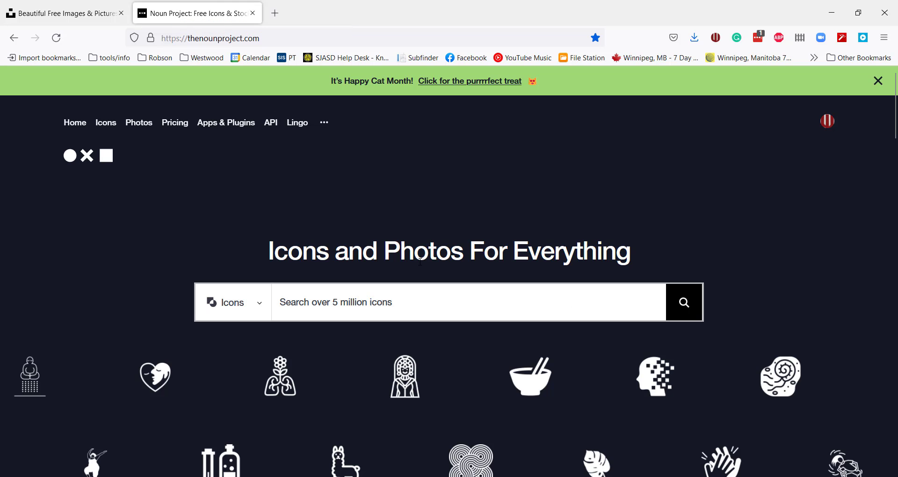
{"action": "left_click", "coordinate": [70, 9]}
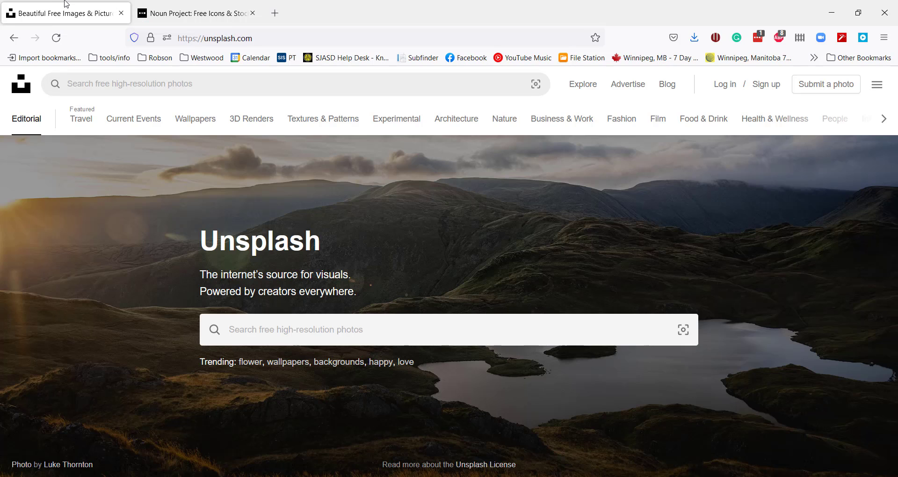
Search Unsplash for 'guitar' and scroll the results to the sunburst hollow-body guitar photo.
{"action": "left_click", "coordinate": [142, 76]}
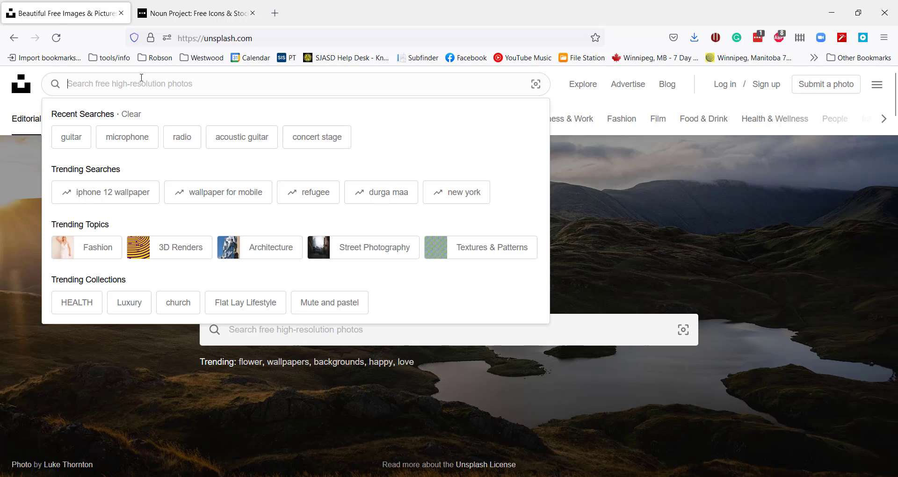
{"action": "type", "text": "guitar"}
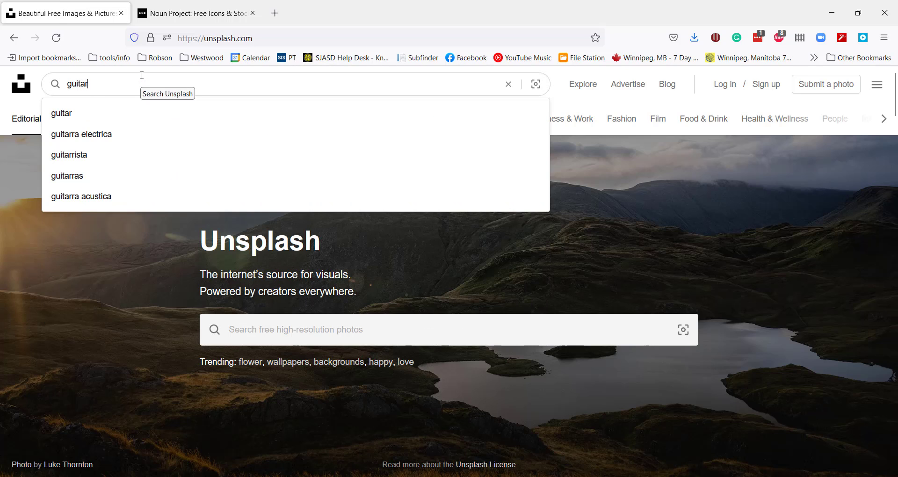
{"action": "key", "text": "Return"}
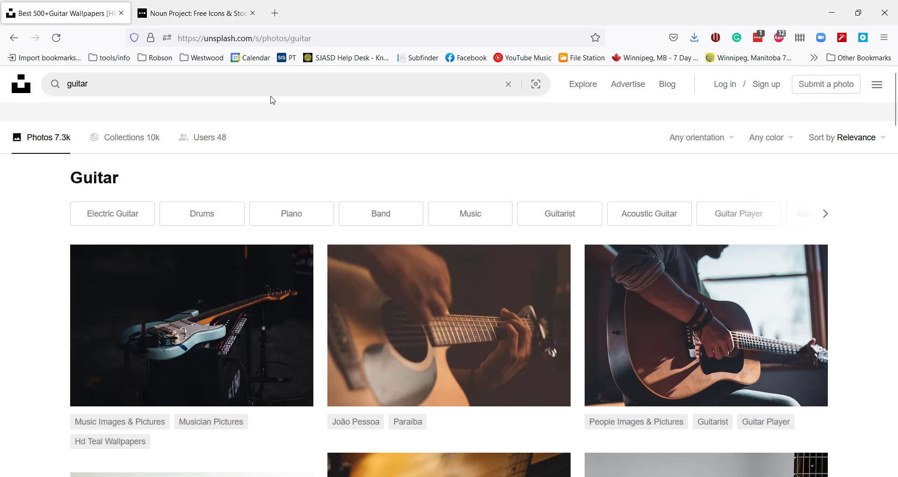
{"action": "scroll", "coordinate": [346, 136], "scroll_direction": "down", "scroll_amount": 5}
{"action": "scroll", "coordinate": [346, 136], "scroll_direction": "down", "scroll_amount": 6}
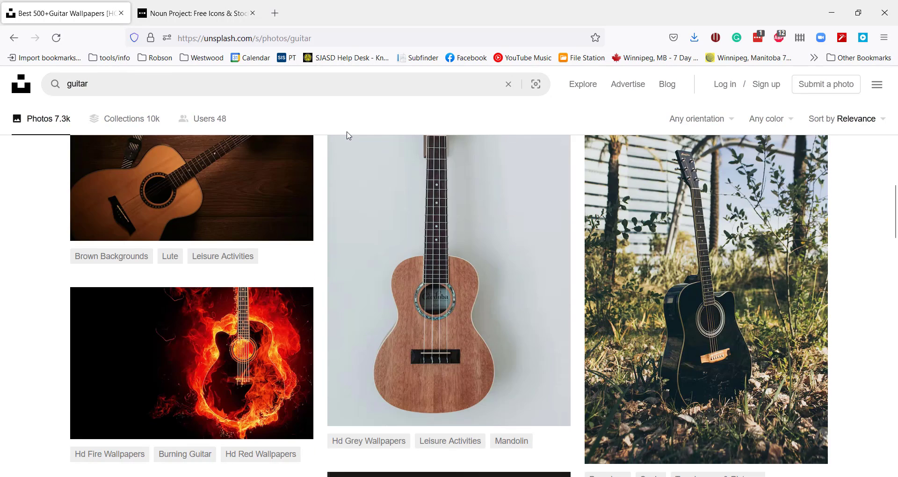
{"action": "scroll", "coordinate": [346, 136], "scroll_direction": "up", "scroll_amount": 5}
{"action": "scroll", "coordinate": [347, 136], "scroll_direction": "up", "scroll_amount": 3}
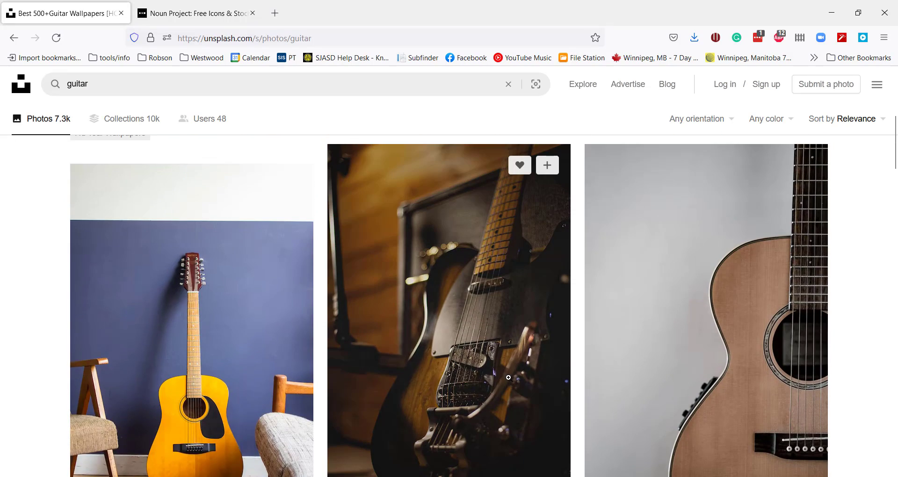
{"action": "scroll", "coordinate": [491, 347], "scroll_direction": "down", "scroll_amount": 1}
{"action": "scroll", "coordinate": [492, 346], "scroll_direction": "down", "scroll_amount": 15}
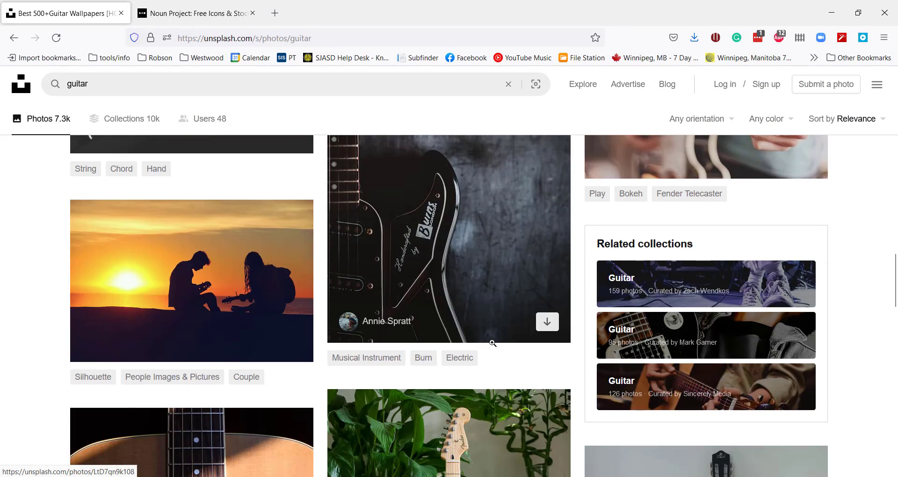
{"action": "scroll", "coordinate": [493, 343], "scroll_direction": "down", "scroll_amount": 12}
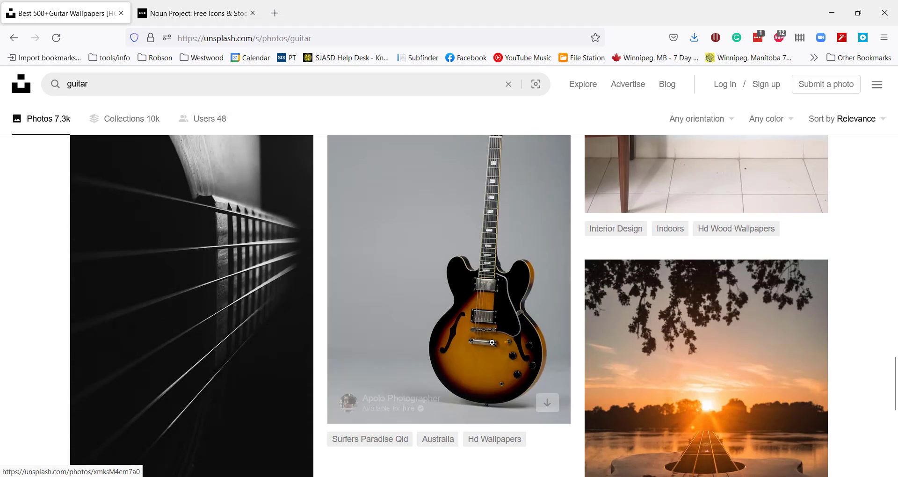
{"action": "scroll", "coordinate": [491, 342], "scroll_direction": "up", "scroll_amount": 1}
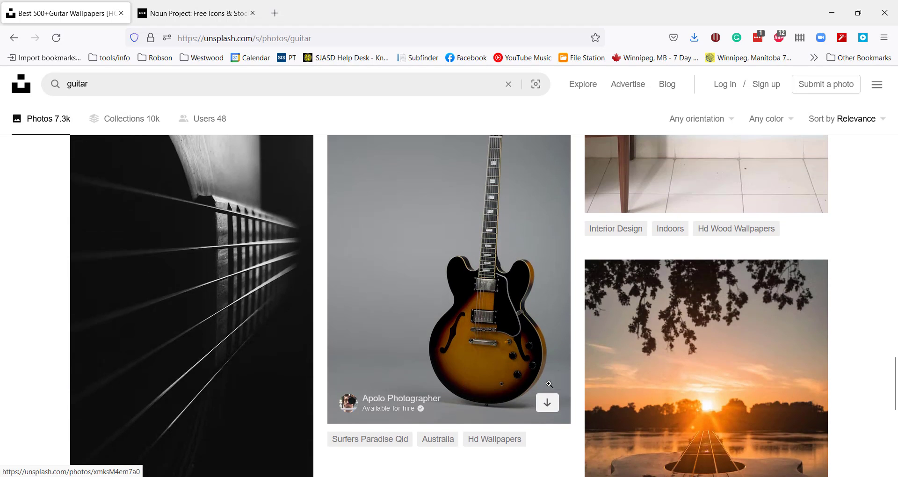
Start the hollow-body guitar photo download, cancel that first save, and close the thank-you popup.
{"action": "left_click", "coordinate": [547, 403]}
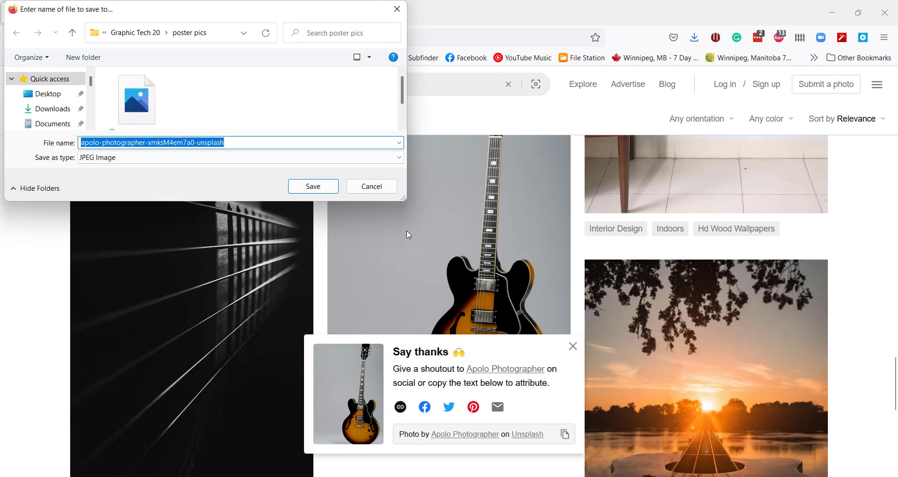
{"action": "left_click", "coordinate": [371, 186]}
{"action": "left_click", "coordinate": [572, 346]}
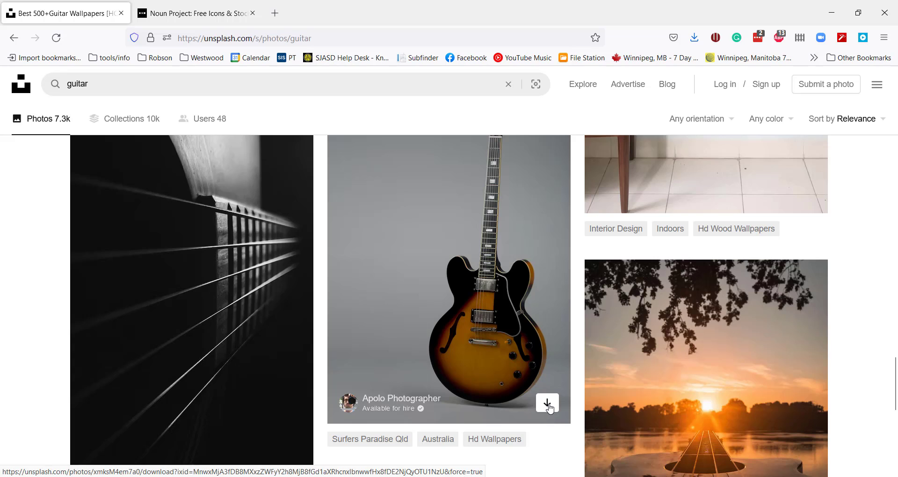
Save the guitar photo as a JPEG in Graphic Tech 20 > poster pics, replacing the old copy.
{"action": "left_click", "coordinate": [547, 403]}
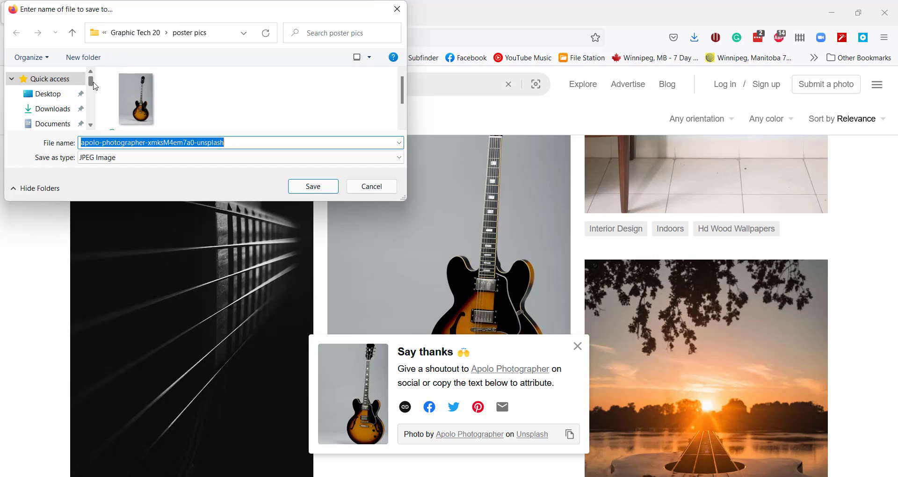
{"action": "scroll", "coordinate": [96, 89], "scroll_direction": "down", "scroll_amount": 5}
{"action": "scroll", "coordinate": [96, 93], "scroll_direction": "down", "scroll_amount": 1}
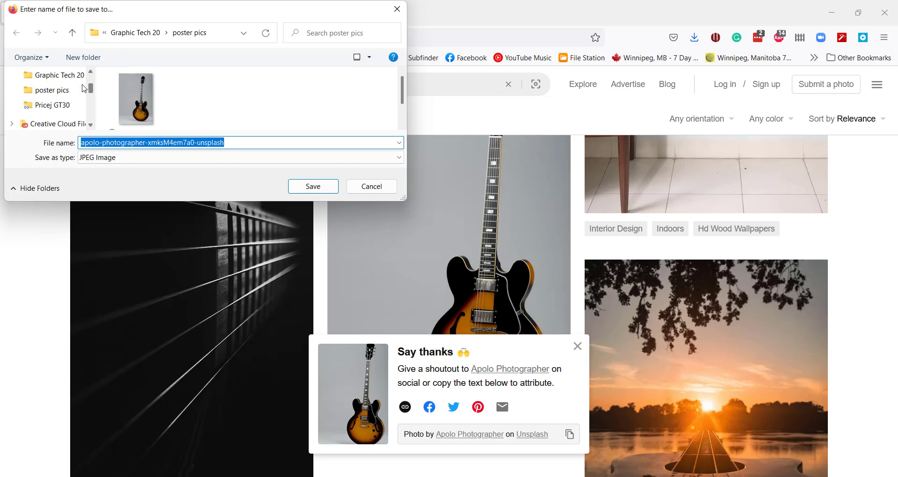
{"action": "left_click", "coordinate": [73, 78]}
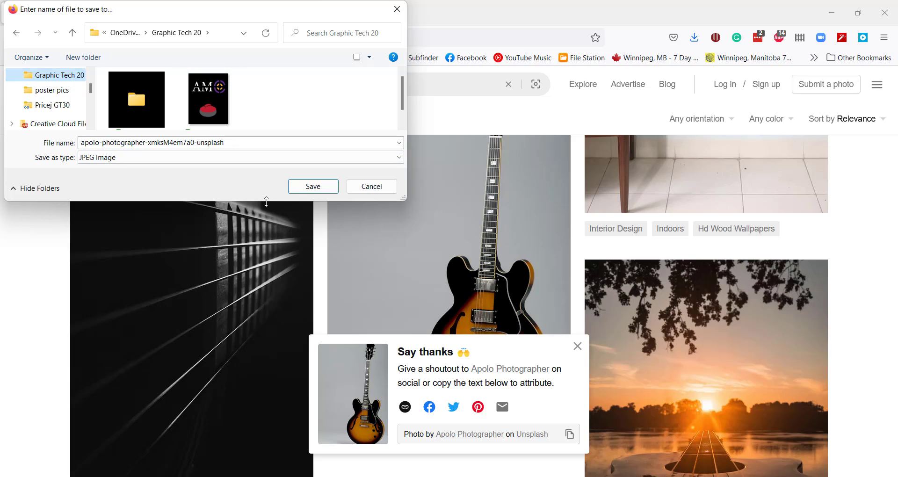
{"action": "left_click_drag", "start_coordinate": [267, 202], "coordinate": [268, 228]}
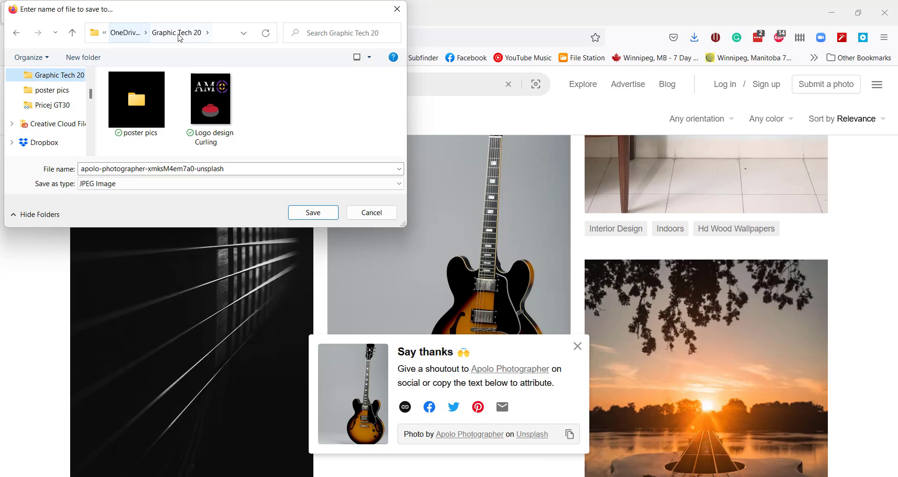
{"action": "double_click", "coordinate": [145, 105]}
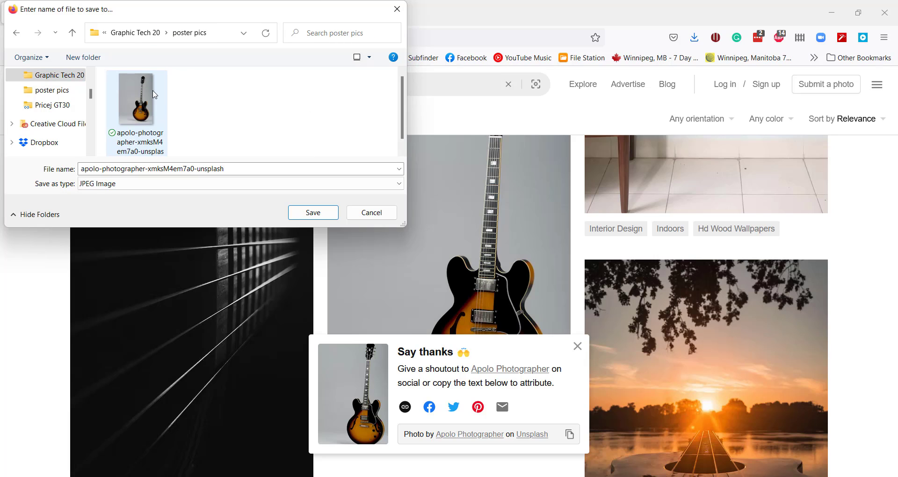
{"action": "left_click", "coordinate": [165, 109]}
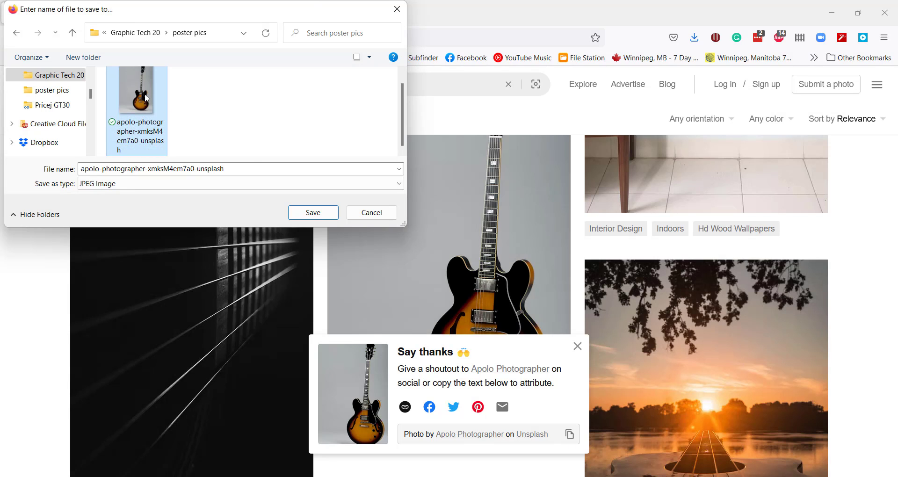
{"action": "left_click", "coordinate": [310, 216]}
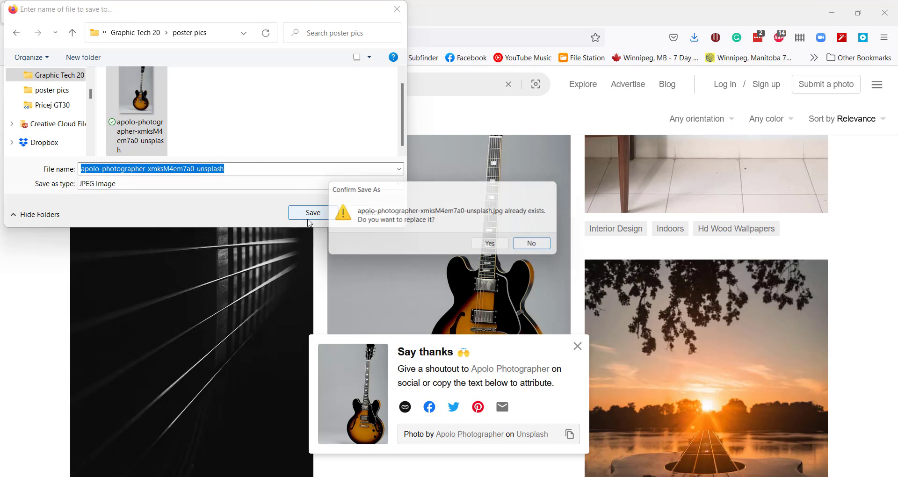
{"action": "left_click", "coordinate": [495, 246]}
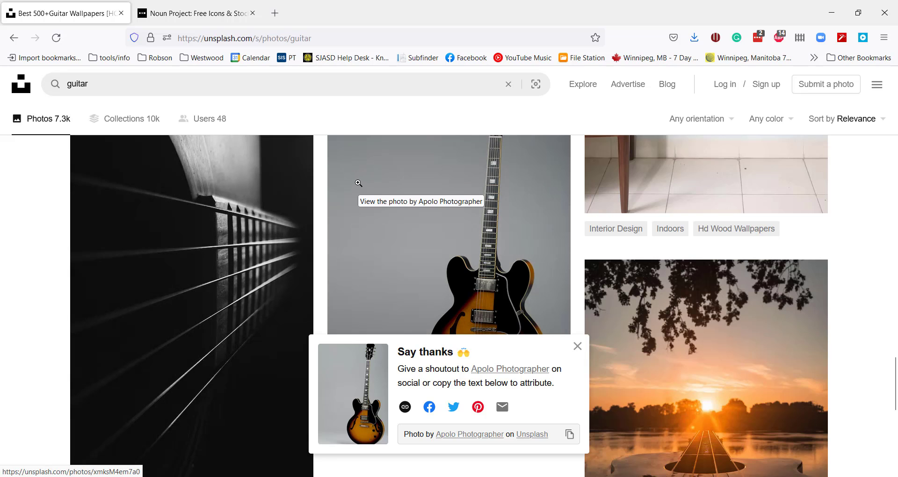
Back in the Contrast Poster document, select the pink frame.
{"action": "key", "text": "alt+Tab"}
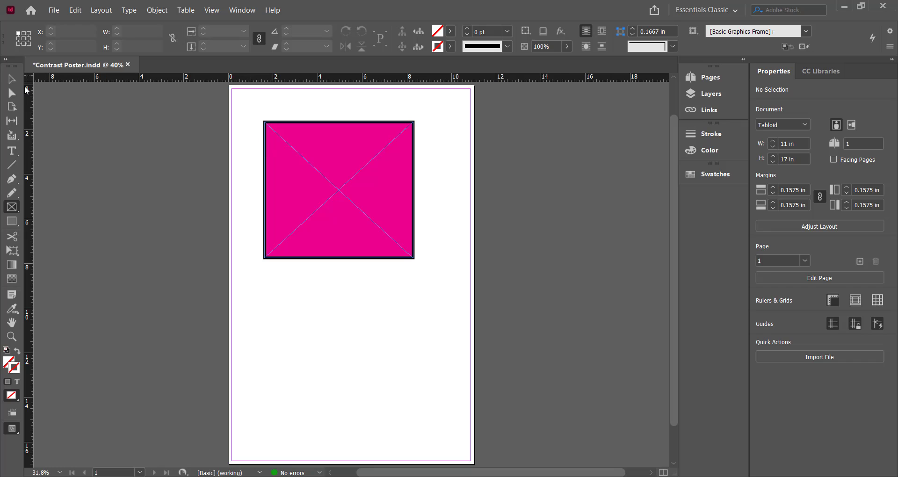
{"action": "left_click", "coordinate": [12, 78]}
{"action": "left_click", "coordinate": [381, 161]}
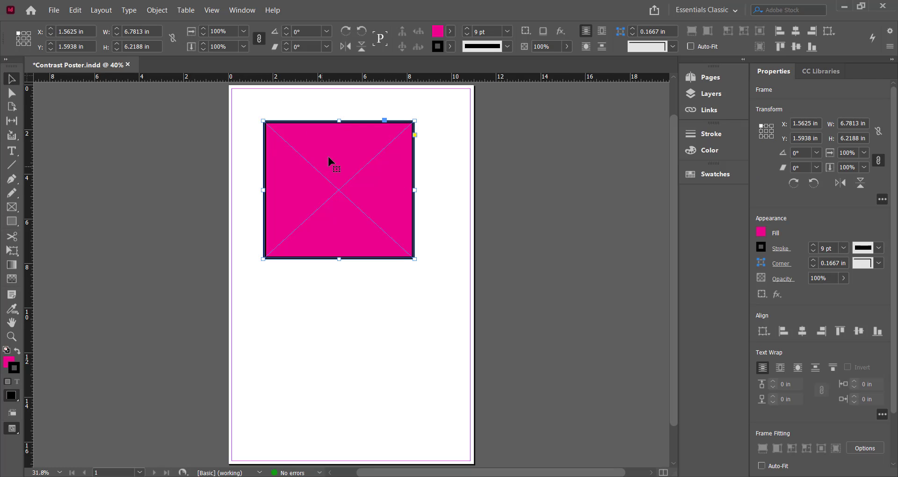
Place the guitar JPEG from Graphic Tech 20 > poster pics into the selected frame.
{"action": "left_click", "coordinate": [50, 10]}
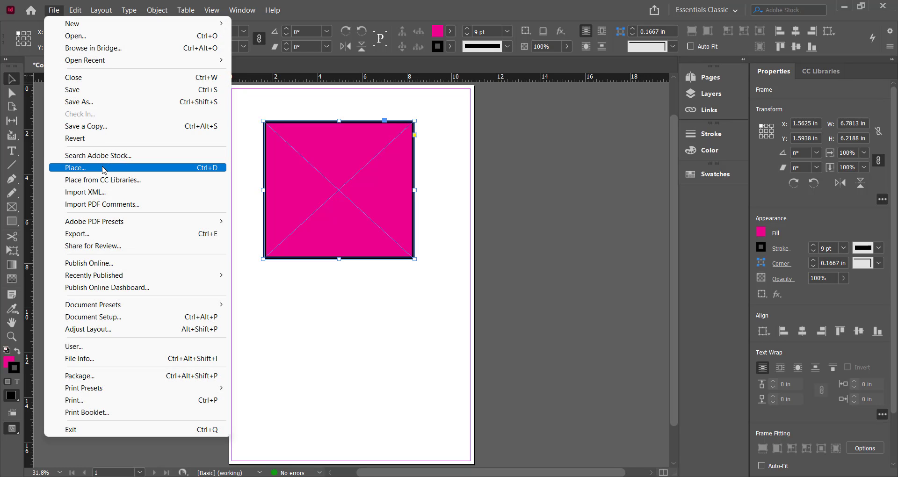
{"action": "left_click", "coordinate": [196, 169]}
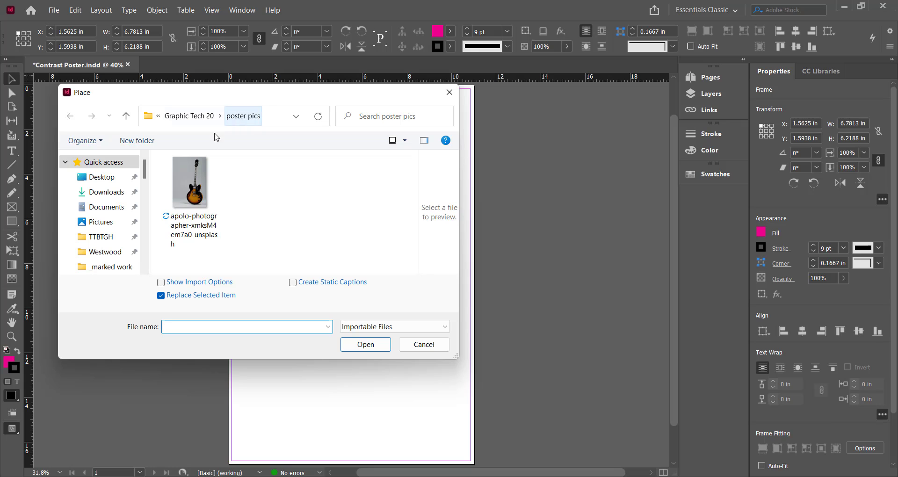
{"action": "scroll", "coordinate": [111, 189], "scroll_direction": "down", "scroll_amount": 3}
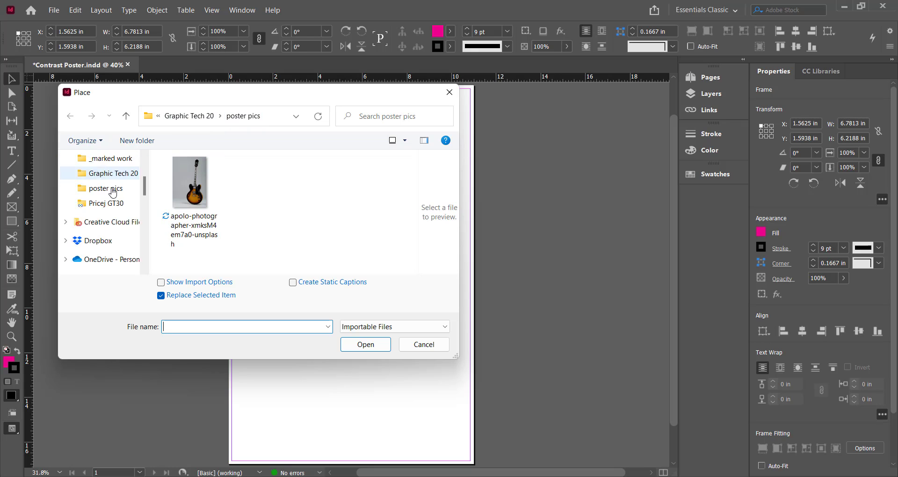
{"action": "scroll", "coordinate": [113, 191], "scroll_direction": "down", "scroll_amount": 6}
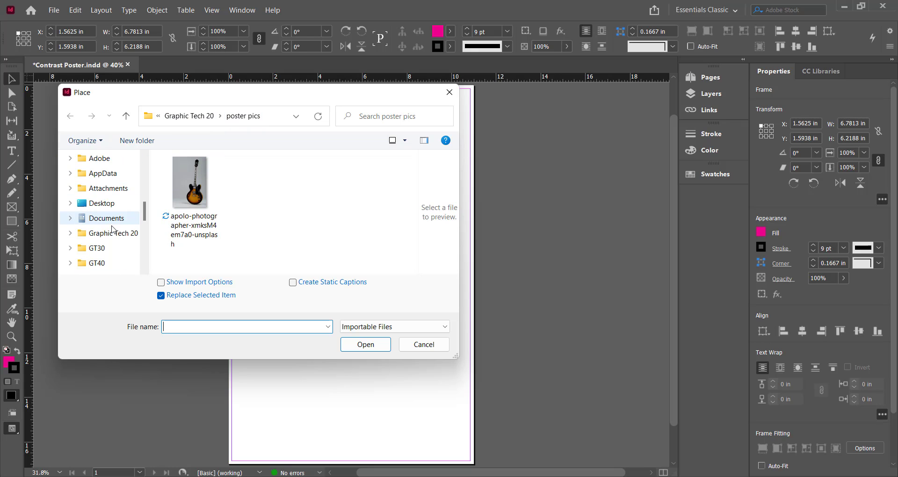
{"action": "left_click", "coordinate": [112, 231]}
{"action": "double_click", "coordinate": [211, 177]}
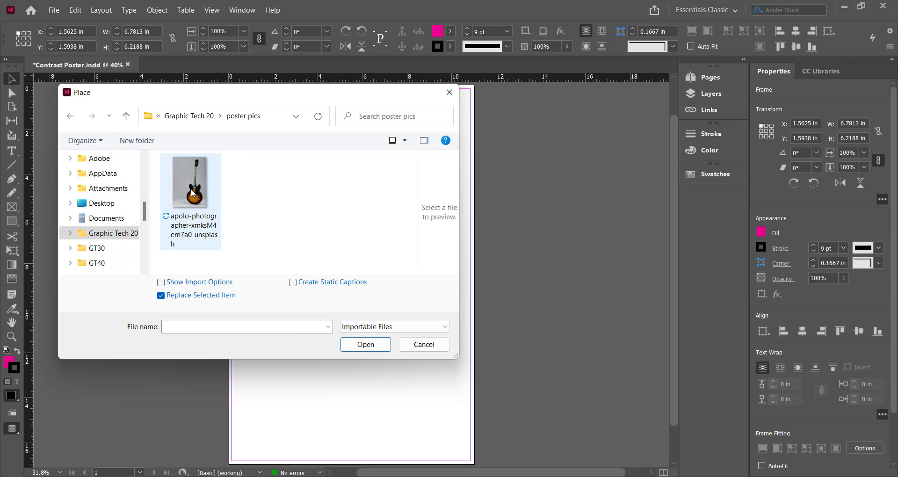
{"action": "left_click", "coordinate": [192, 193]}
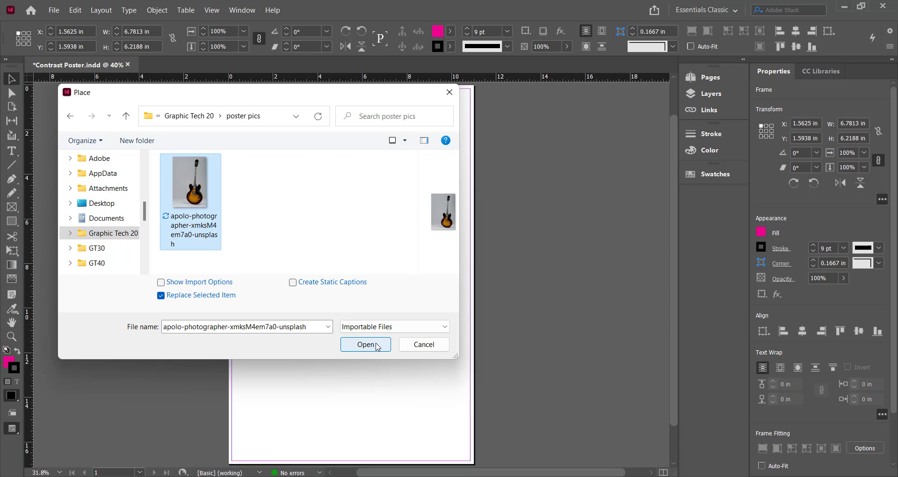
{"action": "left_click", "coordinate": [365, 345]}
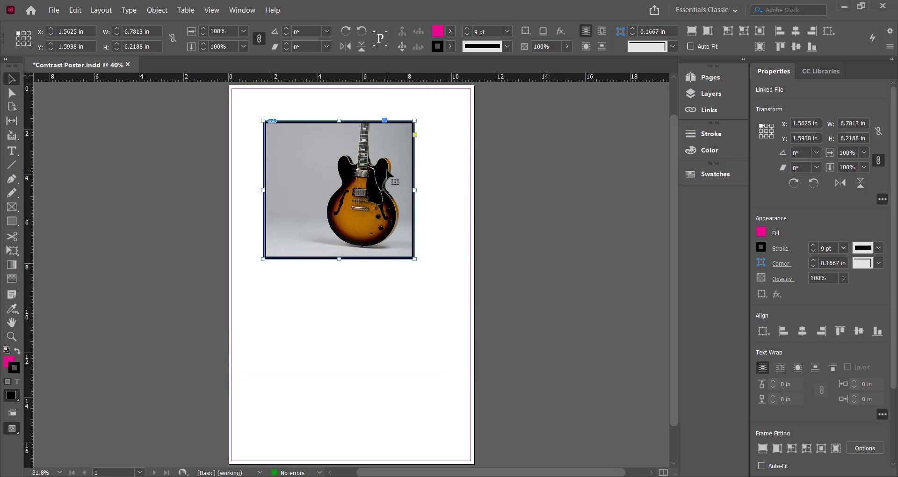
Close the Unsplash 'Say thanks' popup on the guitar photo page in Firefox.
{"action": "mouse_move", "coordinate": [307, 474]}
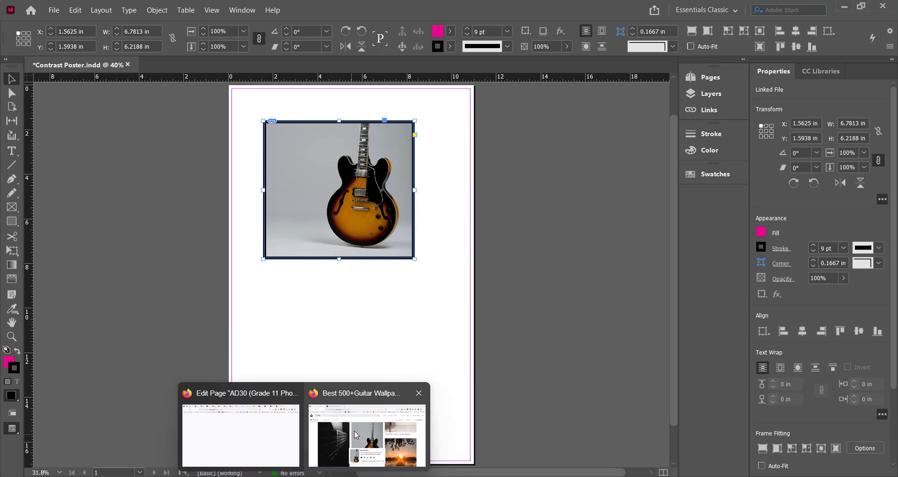
{"action": "left_click", "coordinate": [374, 430]}
{"action": "left_click", "coordinate": [578, 346]}
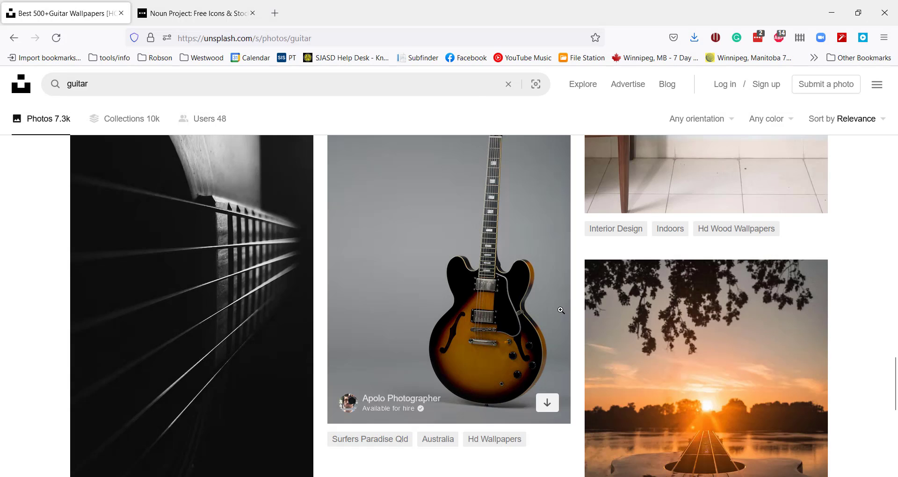
{"action": "scroll", "coordinate": [561, 310], "scroll_direction": "up", "scroll_amount": 3}
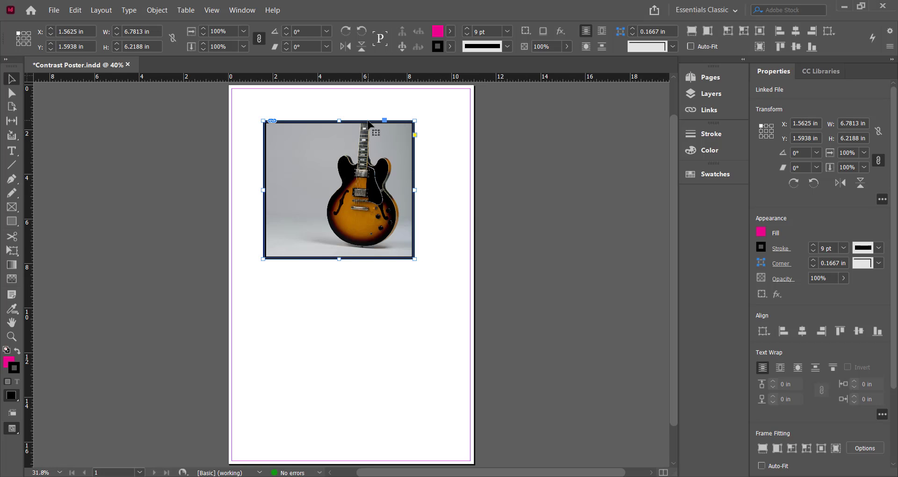
Move the guitar frame lower and crop its right side to 4.6875 in wide.
{"action": "left_click_drag", "start_coordinate": [339, 187], "coordinate": [336, 262]}
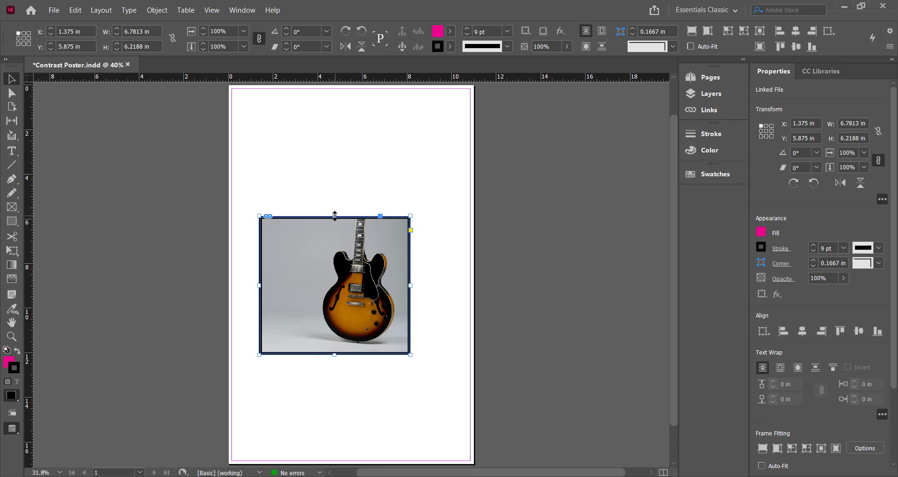
{"action": "left_click_drag", "start_coordinate": [334, 216], "coordinate": [334, 129]}
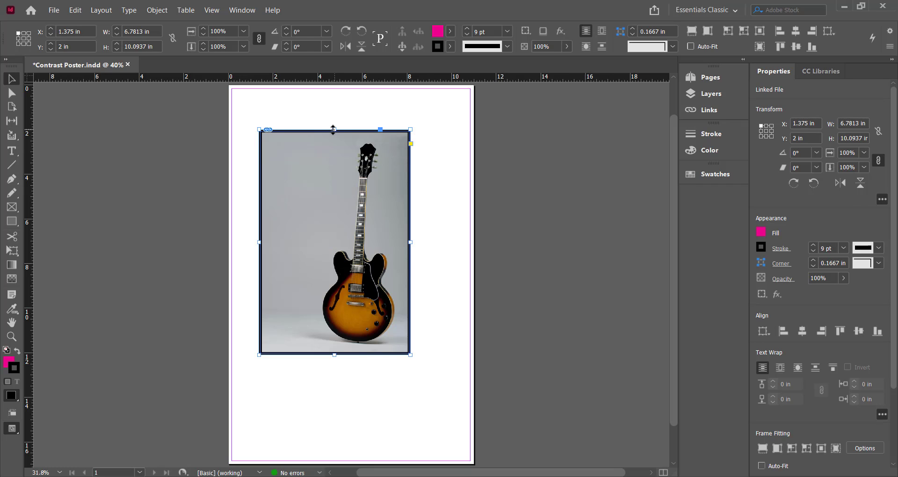
{"action": "left_click_drag", "start_coordinate": [333, 129], "coordinate": [335, 228]}
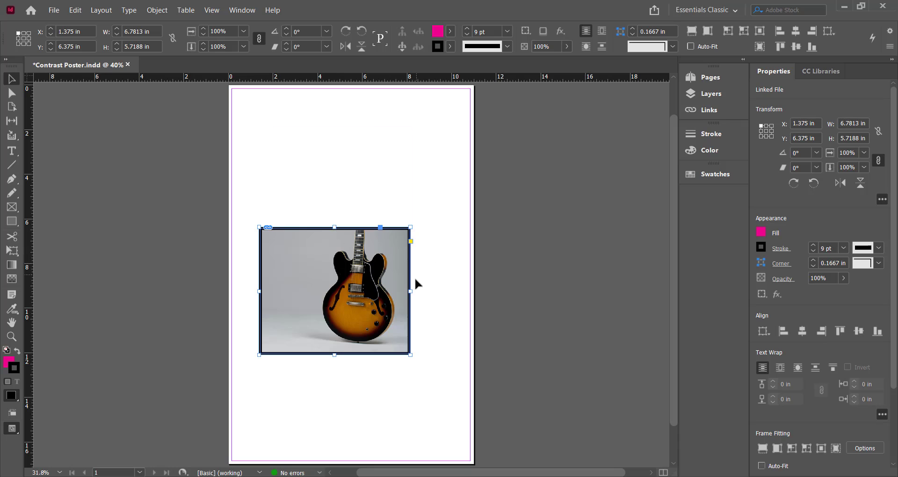
{"action": "left_click_drag", "start_coordinate": [408, 290], "coordinate": [364, 291]}
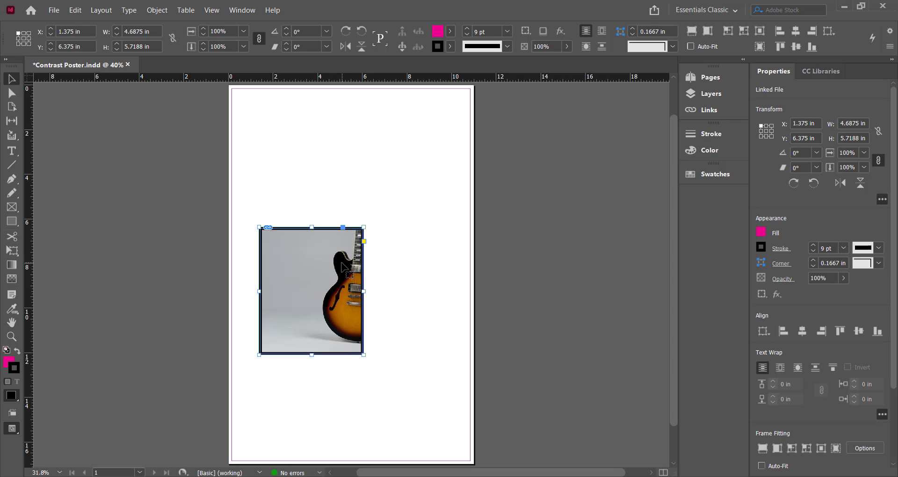
Shrink the guitar image inside its frame to about 10.79% and reposition it to show the whole guitar.
{"action": "double_click", "coordinate": [340, 268]}
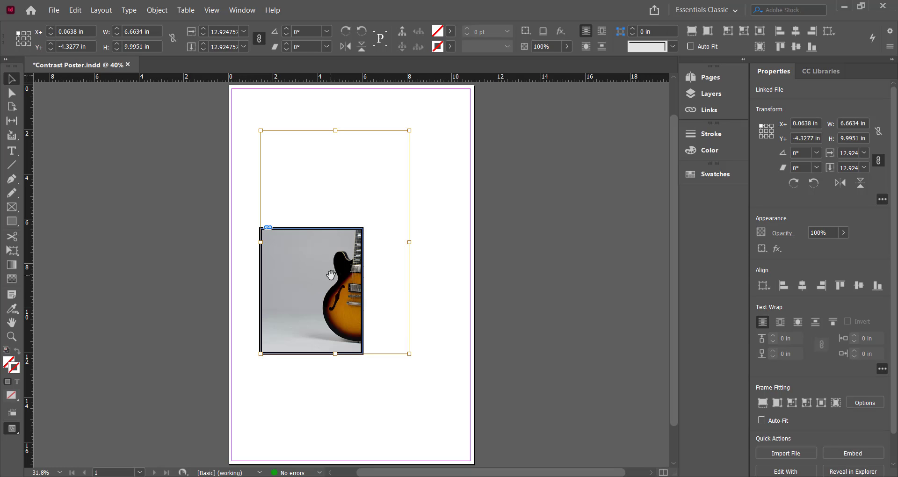
{"action": "left_click_drag", "start_coordinate": [330, 277], "coordinate": [307, 290]}
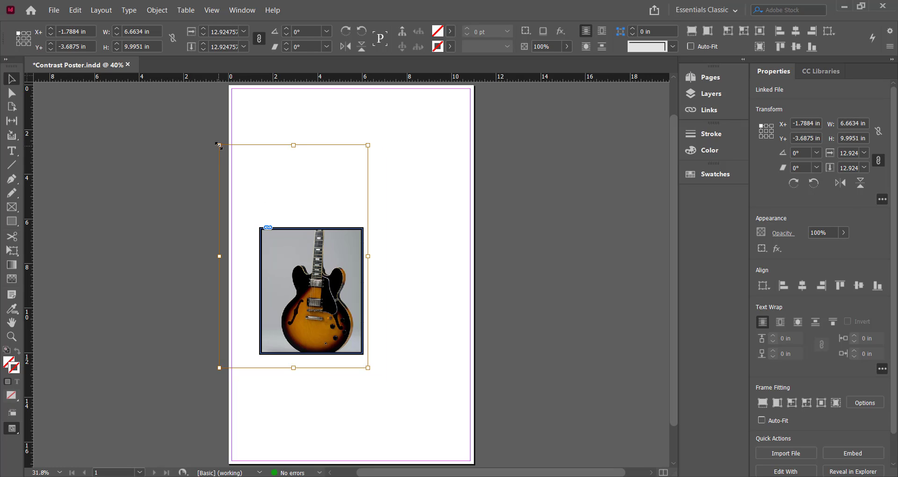
{"action": "left_click_drag", "start_coordinate": [218, 146], "coordinate": [243, 170]}
{"action": "mouse_move", "coordinate": [314, 277]}
{"action": "left_mouse_down"}
{"action": "mouse_move", "coordinate": [295, 283]}
{"action": "mouse_move", "coordinate": [325, 283]}
{"action": "left_mouse_up"}
{"action": "scroll", "coordinate": [539, 160], "scroll_direction": "up", "scroll_amount": 1}
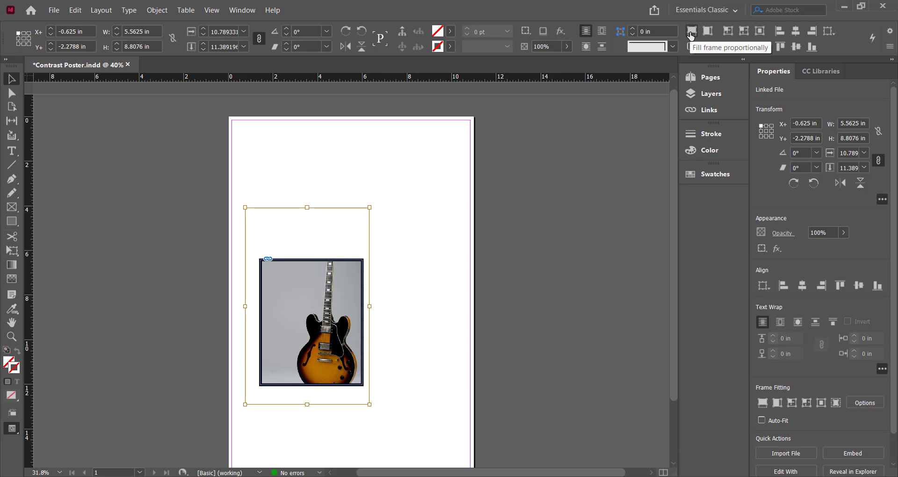
Apply Fill Frame Proportionally, then Fit Content Proportionally, centring the guitar at about 7.23%.
{"action": "left_click", "coordinate": [691, 33]}
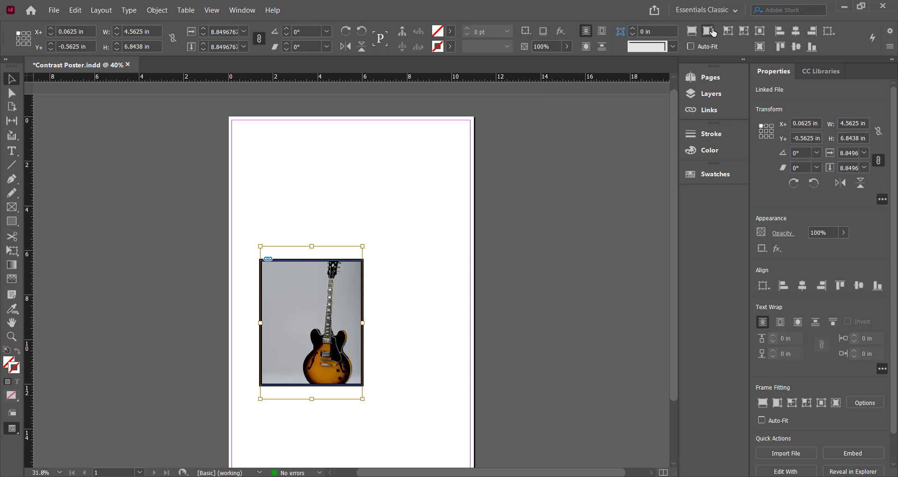
{"action": "left_click", "coordinate": [709, 31]}
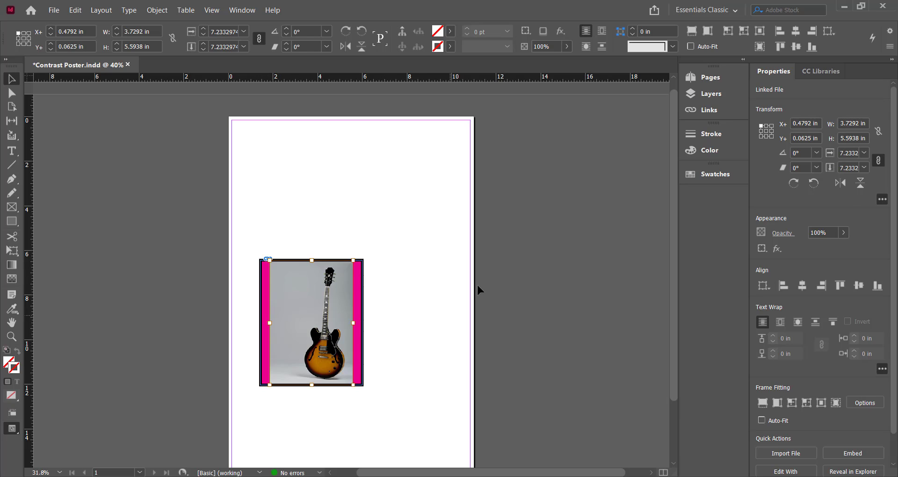
With Auto-Fit on, resize the guitar frame so the photo scales along with it.
{"action": "left_click", "coordinate": [690, 46]}
{"action": "left_click", "coordinate": [363, 387]}
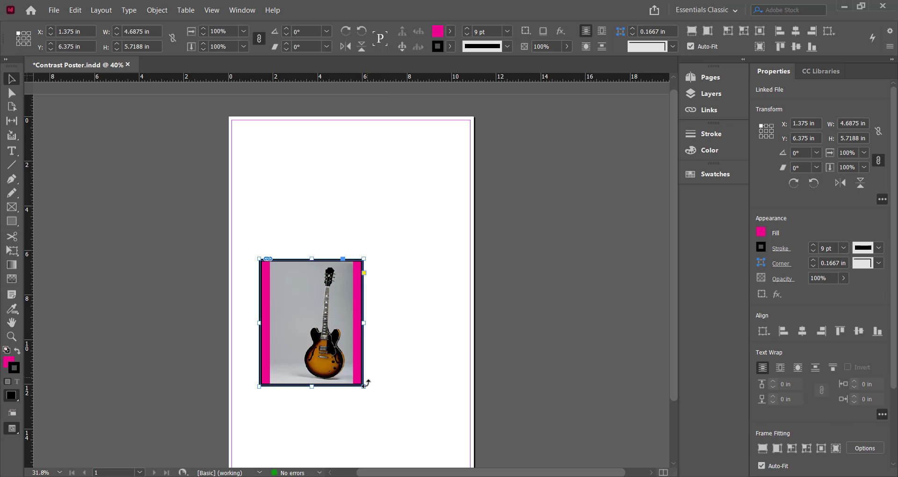
{"action": "left_click_drag", "start_coordinate": [365, 387], "coordinate": [450, 437]}
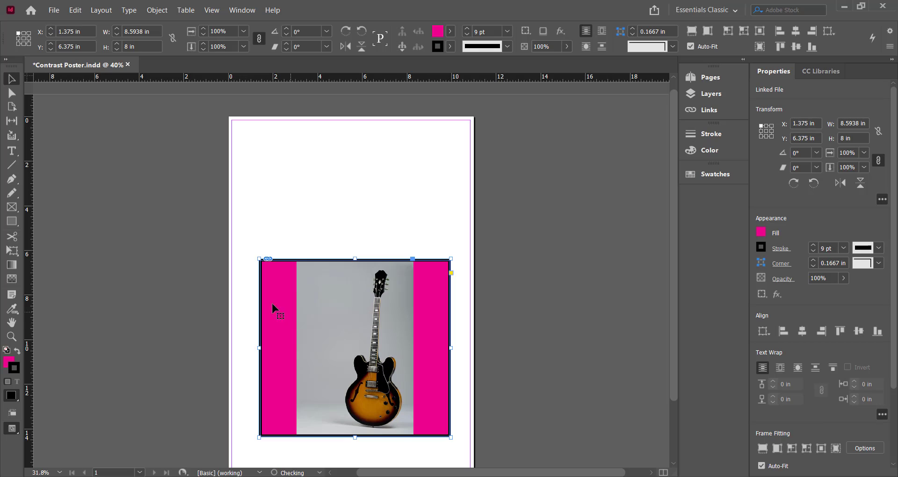
{"action": "left_click_drag", "start_coordinate": [256, 257], "coordinate": [342, 303]}
With Auto-Fit off, enlarge the frame and set the photo flush left, leaving a pink strip at right.
{"action": "left_click", "coordinate": [690, 46]}
{"action": "mouse_move", "coordinate": [346, 301]}
{"action": "left_mouse_down"}
{"action": "mouse_move", "coordinate": [251, 243]}
{"action": "mouse_move", "coordinate": [353, 305]}
{"action": "left_mouse_up"}
{"action": "left_click", "coordinate": [406, 359]}
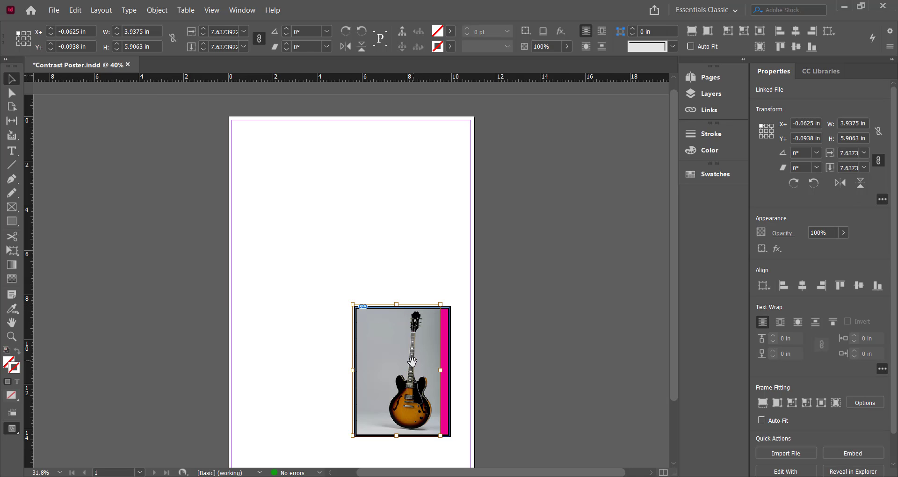
{"action": "mouse_move", "coordinate": [403, 349]}
{"action": "left_mouse_down"}
{"action": "mouse_move", "coordinate": [415, 360]}
{"action": "mouse_move", "coordinate": [406, 358]}
{"action": "left_mouse_up"}
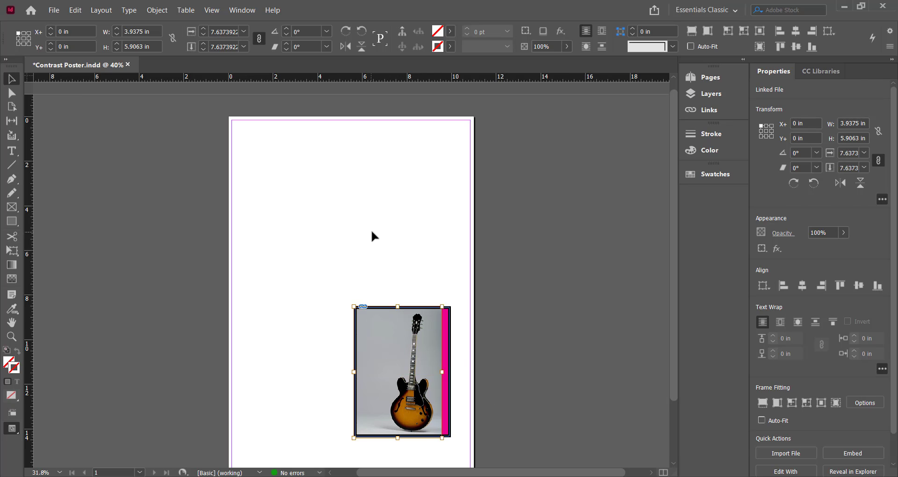
{"action": "left_click", "coordinate": [389, 250]}
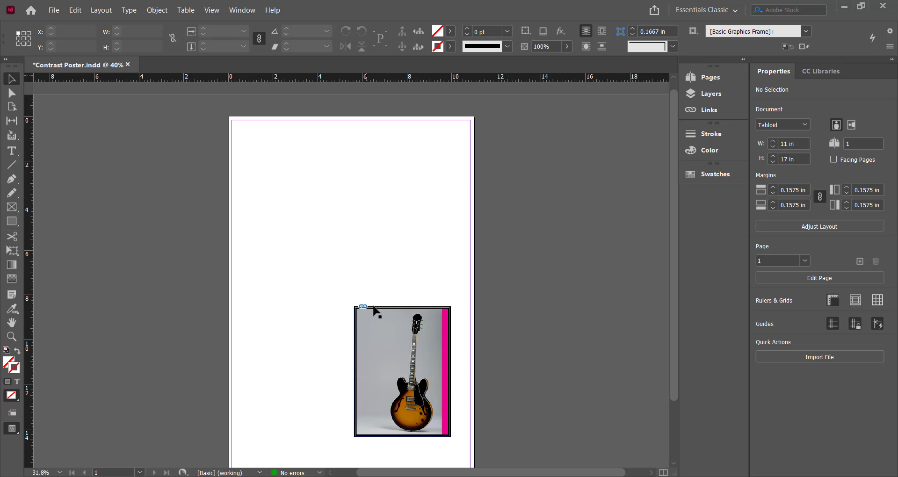
Show the Links panel listing the poster's single guitar JPEG link.
{"action": "left_click", "coordinate": [714, 115]}
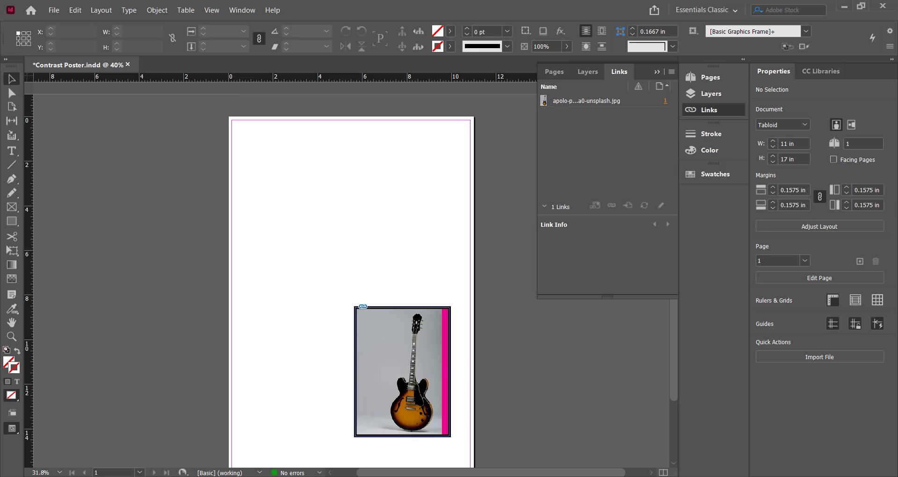
Move the guitar JPG from poster pics up into Graphic Tech 20, breaking the poster's image link.
{"action": "left_click", "coordinate": [278, 476]}
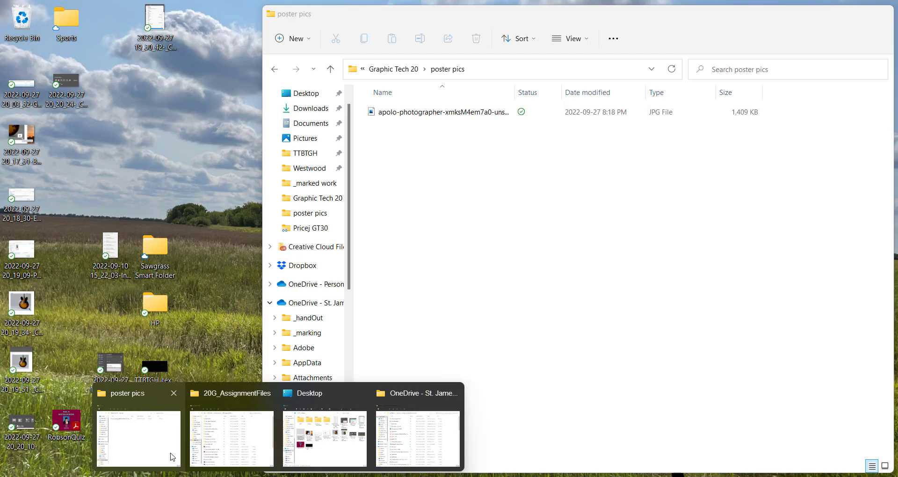
{"action": "left_click", "coordinate": [138, 437]}
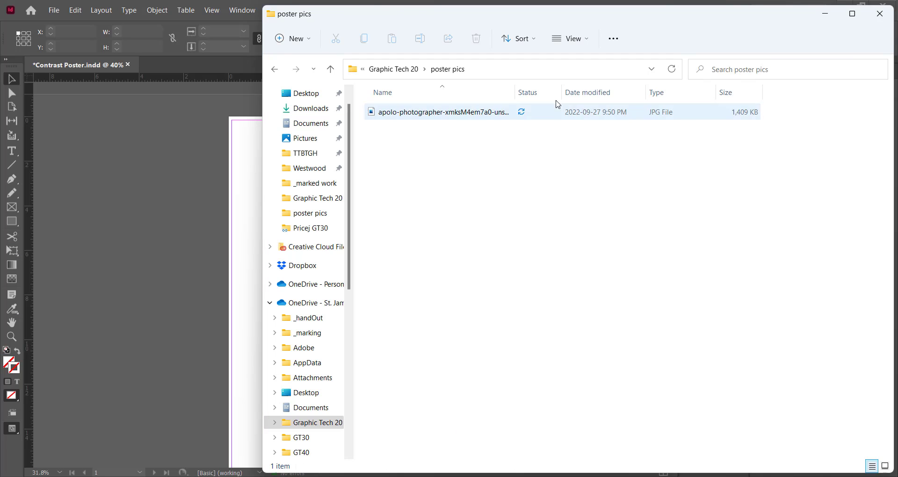
{"action": "left_click", "coordinate": [402, 114]}
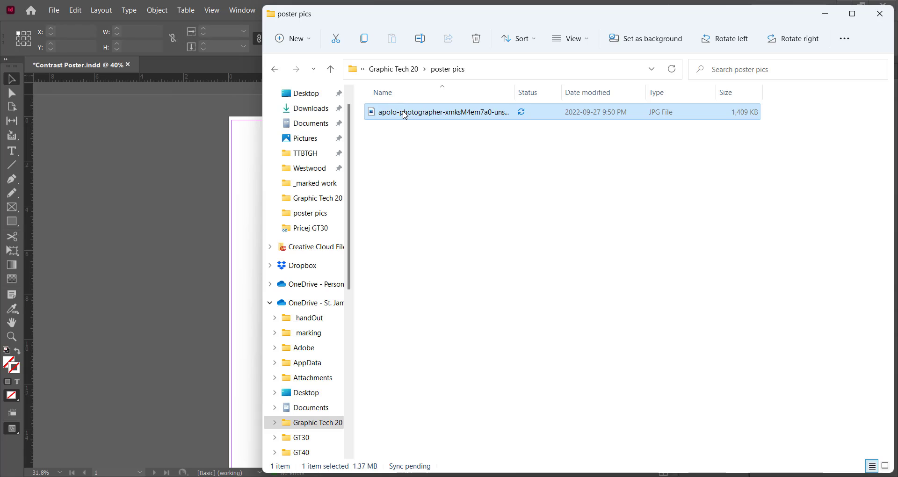
{"action": "left_click_drag", "start_coordinate": [405, 115], "coordinate": [404, 76]}
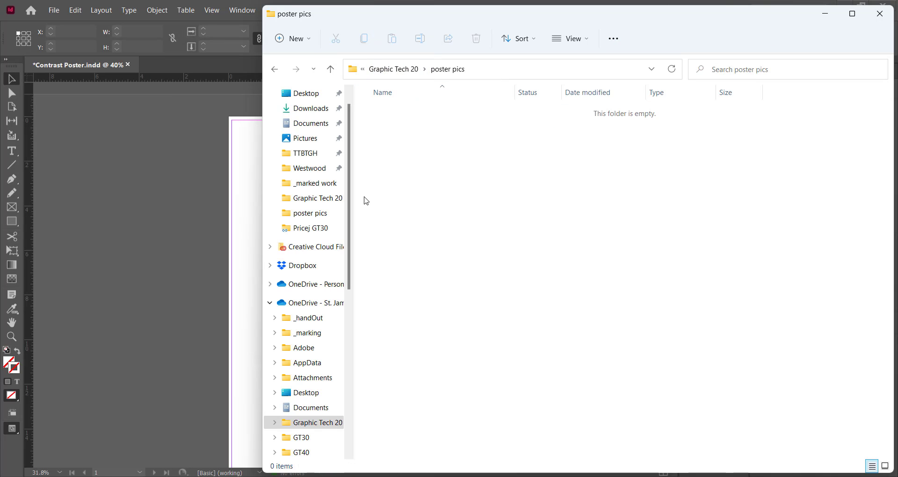
{"action": "left_click", "coordinate": [209, 117]}
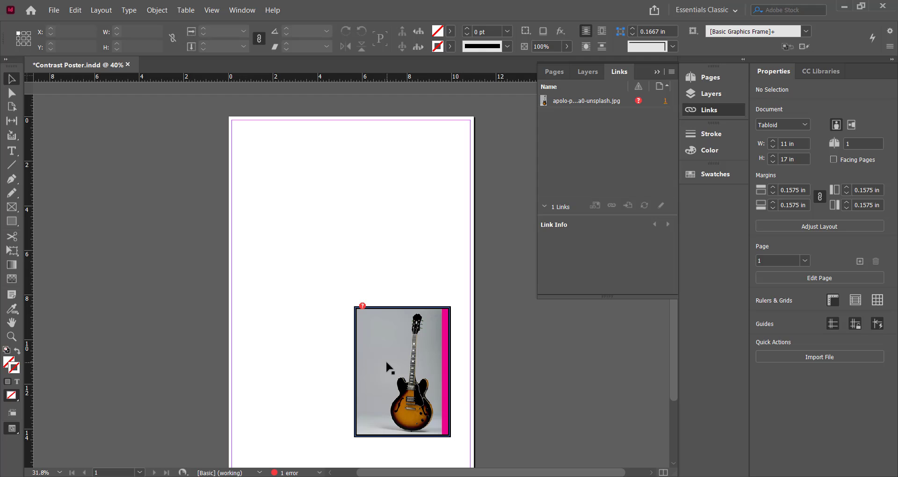
Relink the missing guitar photo to the JPG now in the Graphic Tech 20 folder.
{"action": "left_click", "coordinate": [638, 102]}
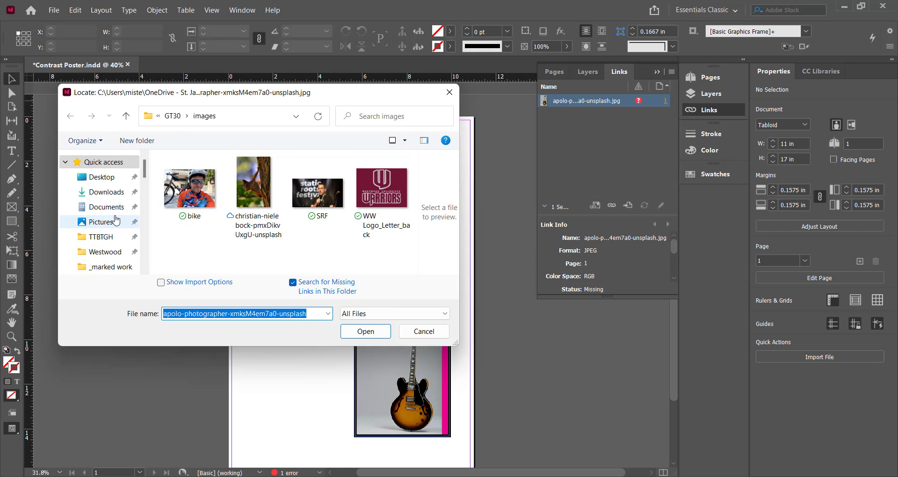
{"action": "scroll", "coordinate": [116, 220], "scroll_direction": "down", "scroll_amount": 1}
{"action": "left_click", "coordinate": [123, 239]}
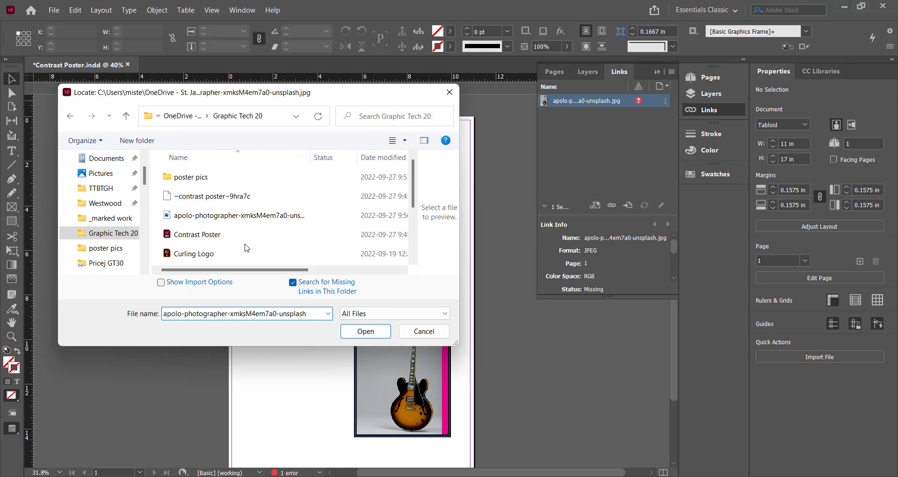
{"action": "left_click", "coordinate": [235, 213]}
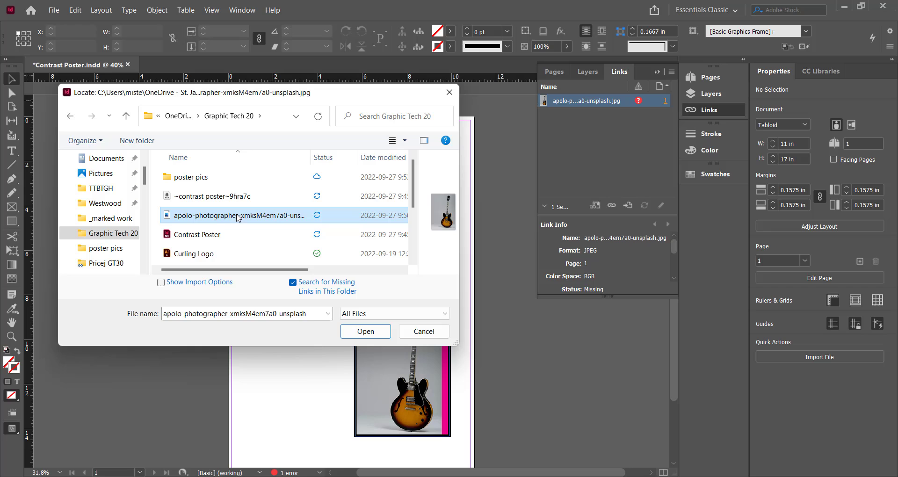
{"action": "left_click", "coordinate": [366, 331]}
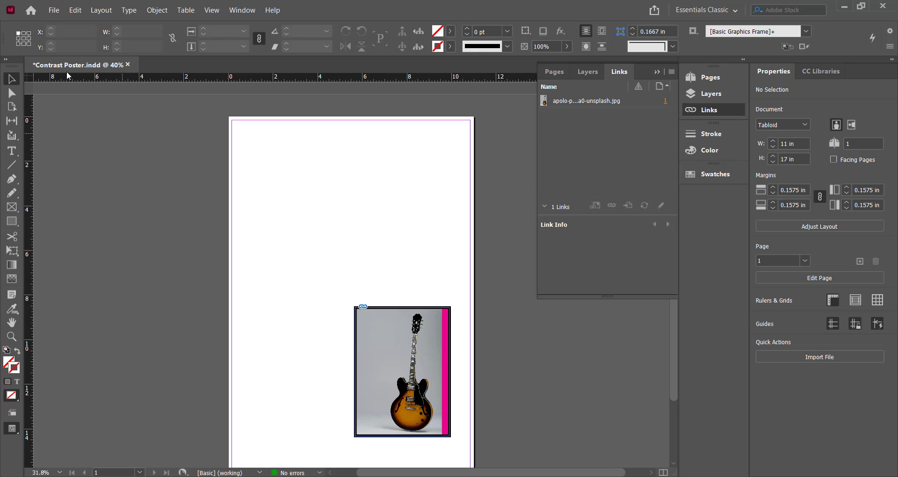
Package the poster from the File menu and review its summary: 1 link, 4 process inks.
{"action": "left_click", "coordinate": [53, 10]}
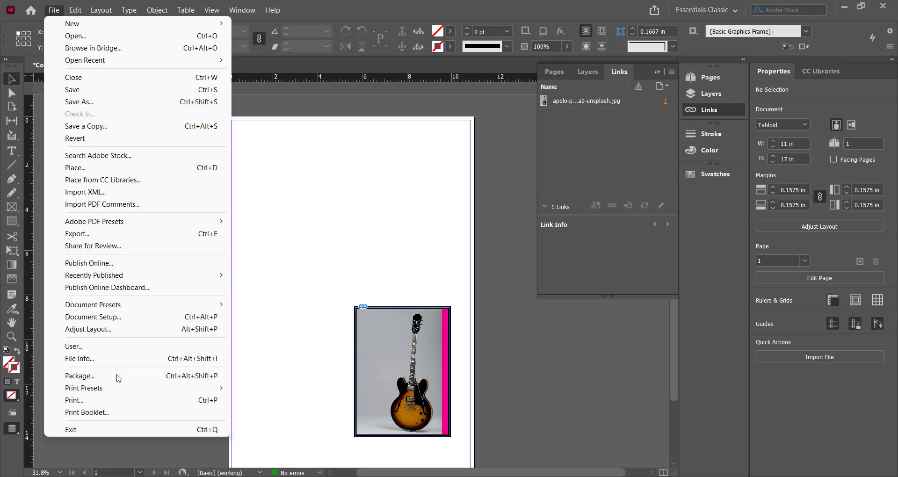
{"action": "left_click", "coordinate": [118, 376]}
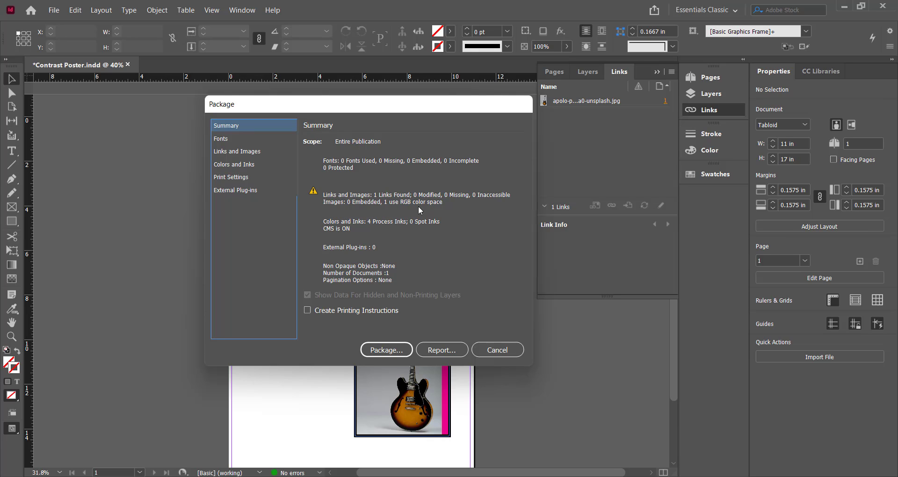
Save Contrast Poster.indd and package it to Contrast Poster Folder in Pricej GT30.
{"action": "left_click", "coordinate": [392, 352]}
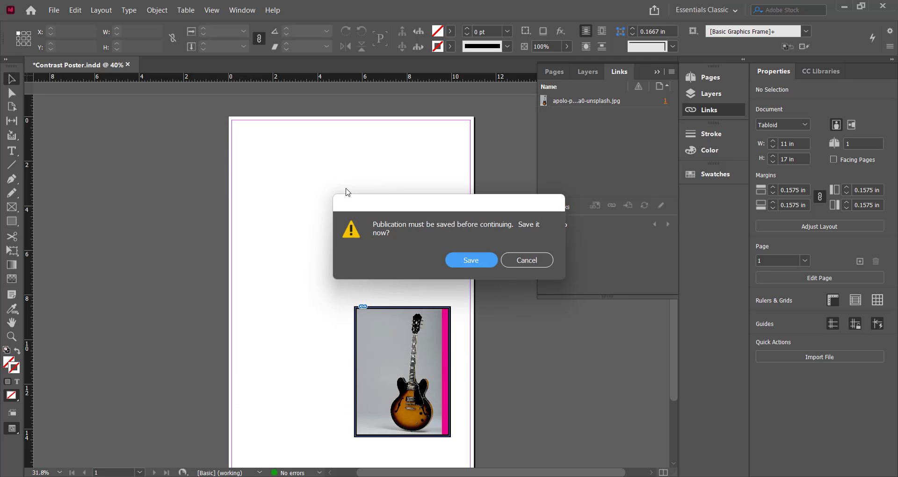
{"action": "left_click", "coordinate": [492, 260]}
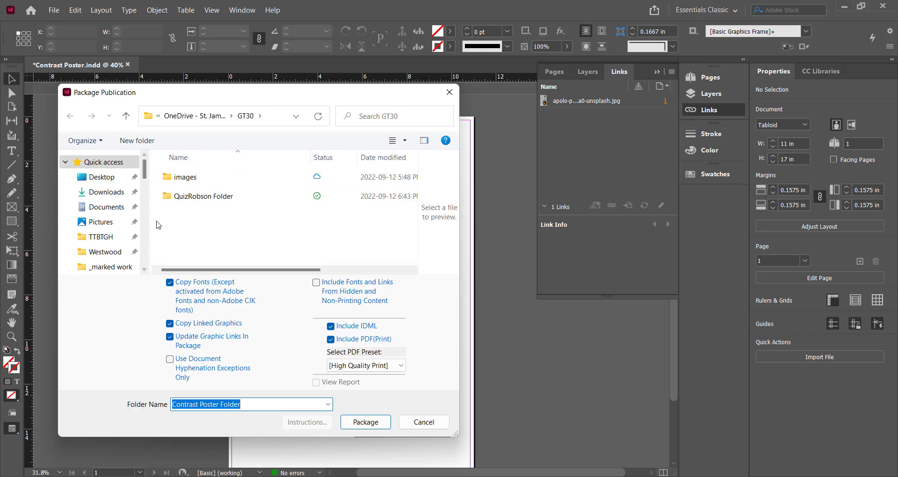
{"action": "scroll", "coordinate": [146, 184], "scroll_direction": "down", "scroll_amount": 2}
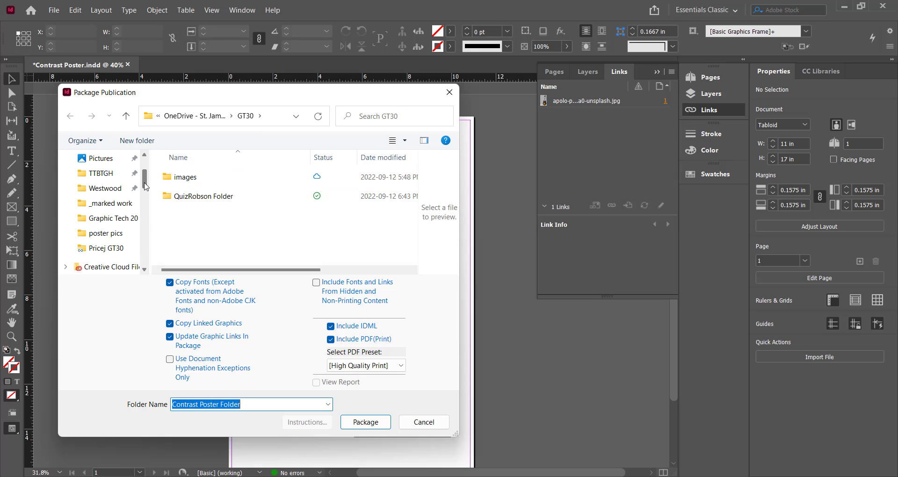
{"action": "mouse_move", "coordinate": [146, 186]}
{"action": "left_mouse_down"}
{"action": "mouse_move", "coordinate": [147, 174]}
{"action": "mouse_move", "coordinate": [149, 186]}
{"action": "left_mouse_up"}
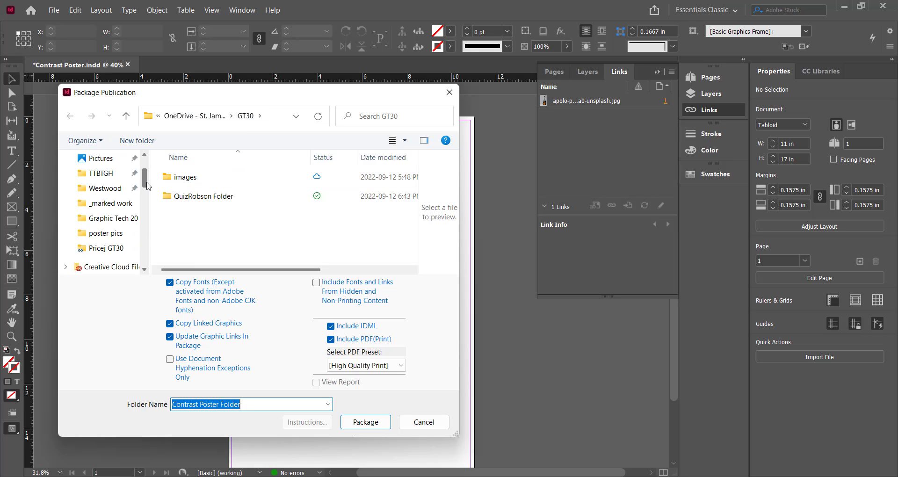
{"action": "left_click", "coordinate": [107, 248]}
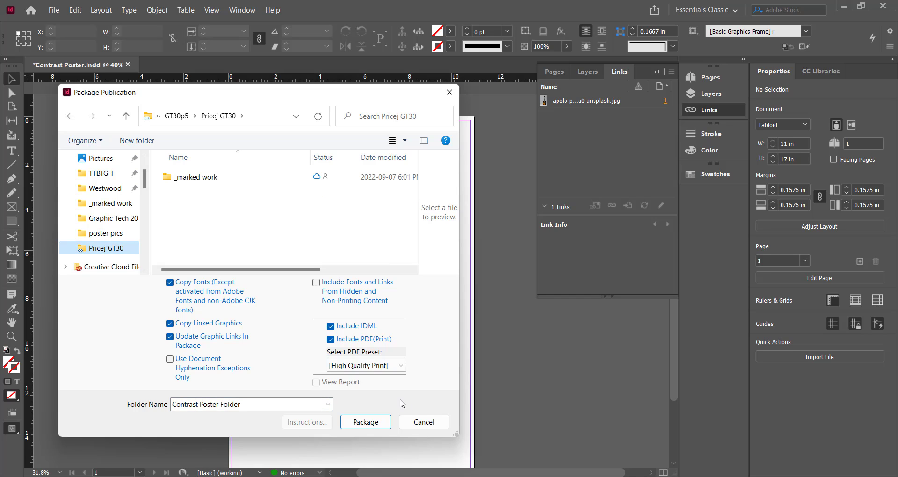
{"action": "left_click", "coordinate": [418, 421]}
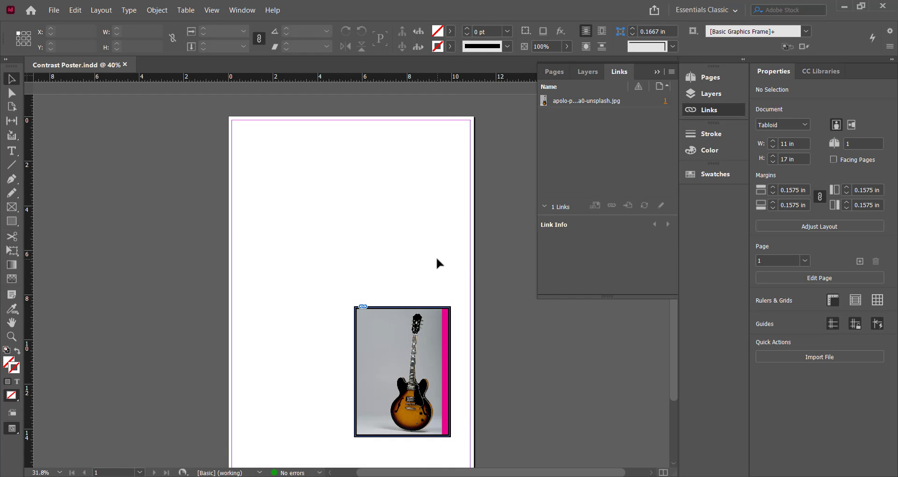